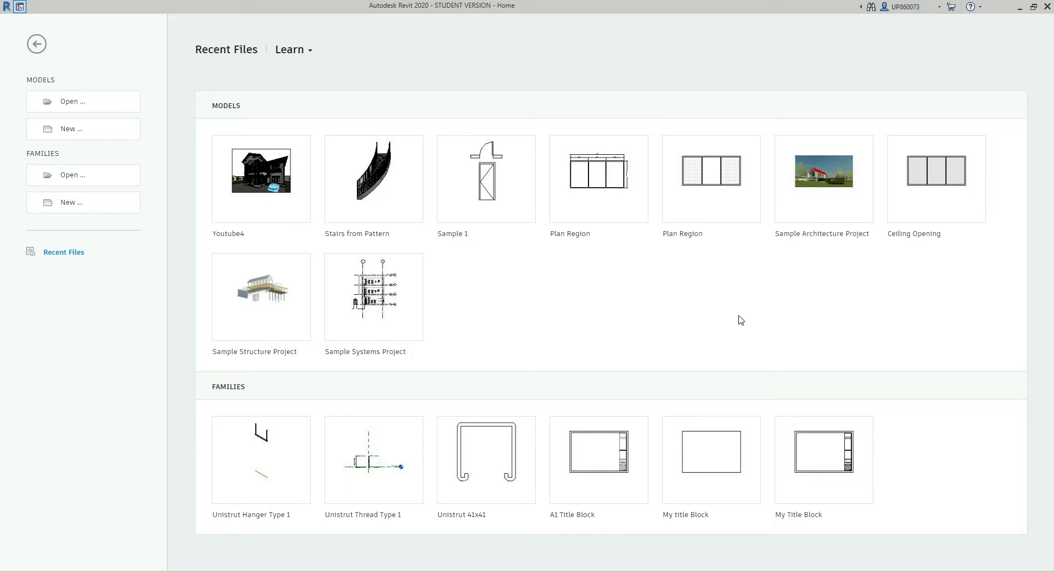
Create a new model project
click(110, 130)
click(509, 329)
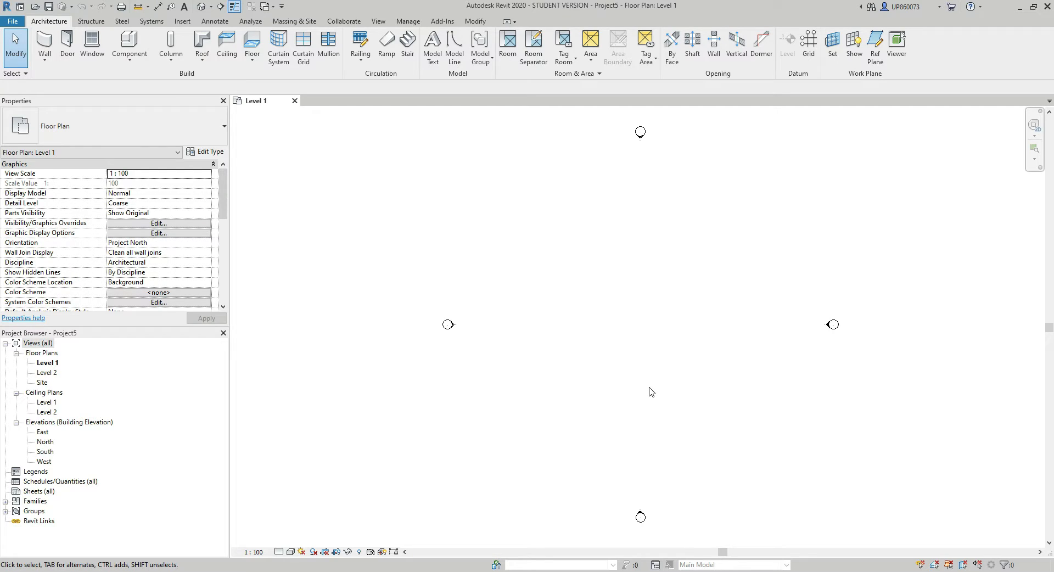
Turn off the visibility of the Elevations annotation category in the Level 1 floor plan
key(v)
key(g)
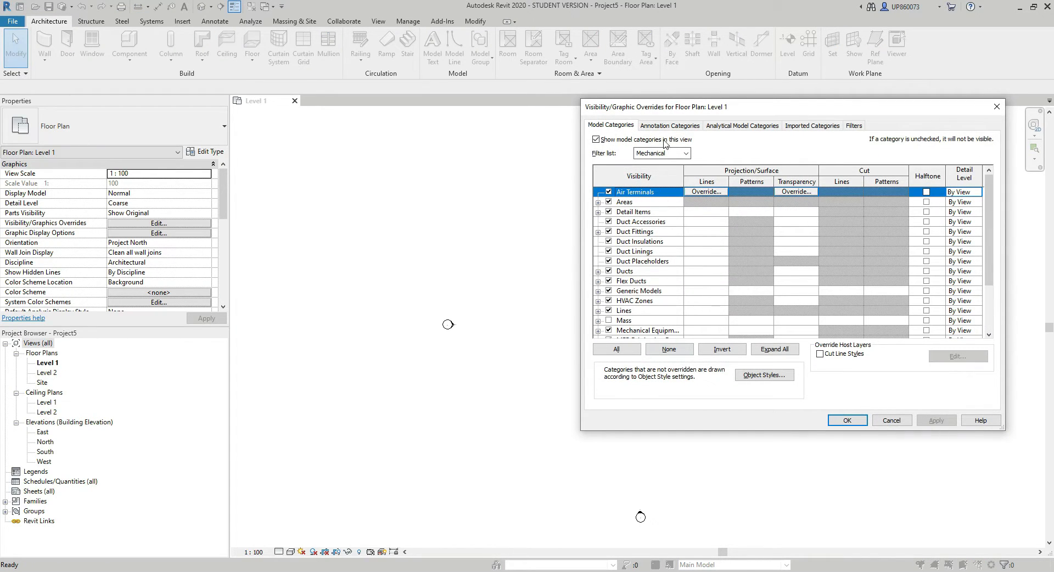
click(670, 126)
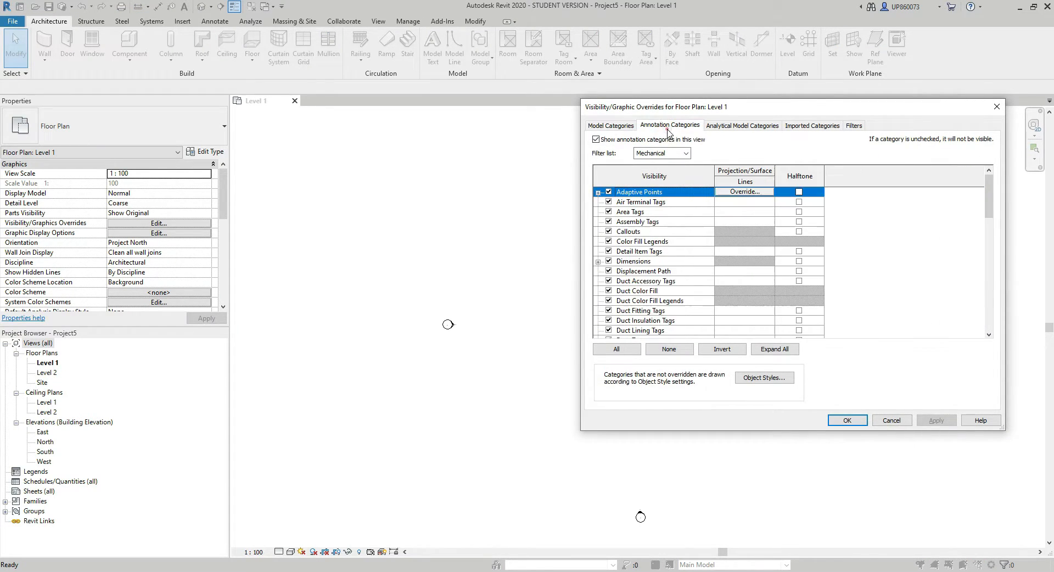
click(646, 251)
key(e)
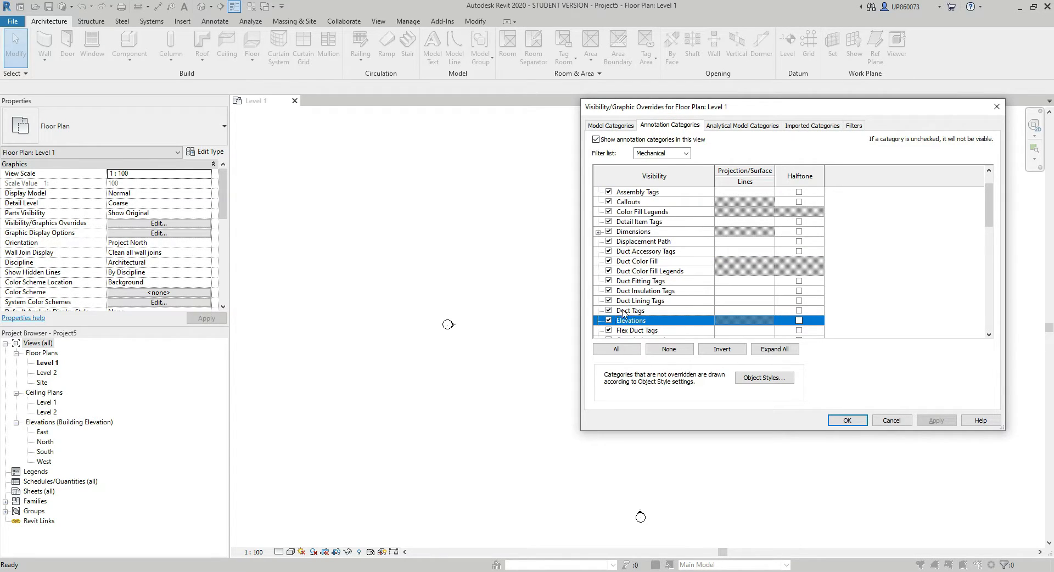
click(608, 321)
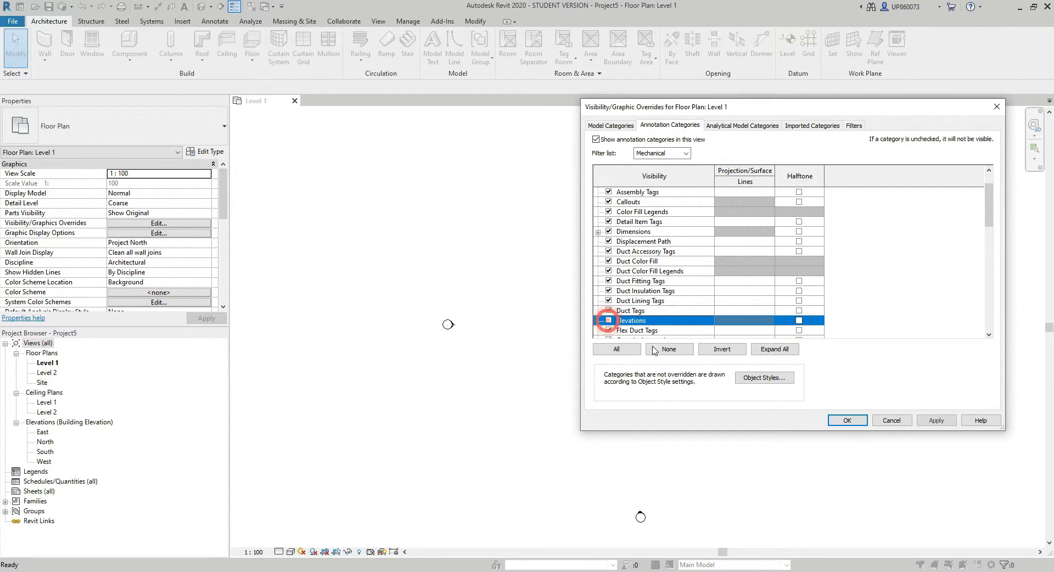
click(845, 421)
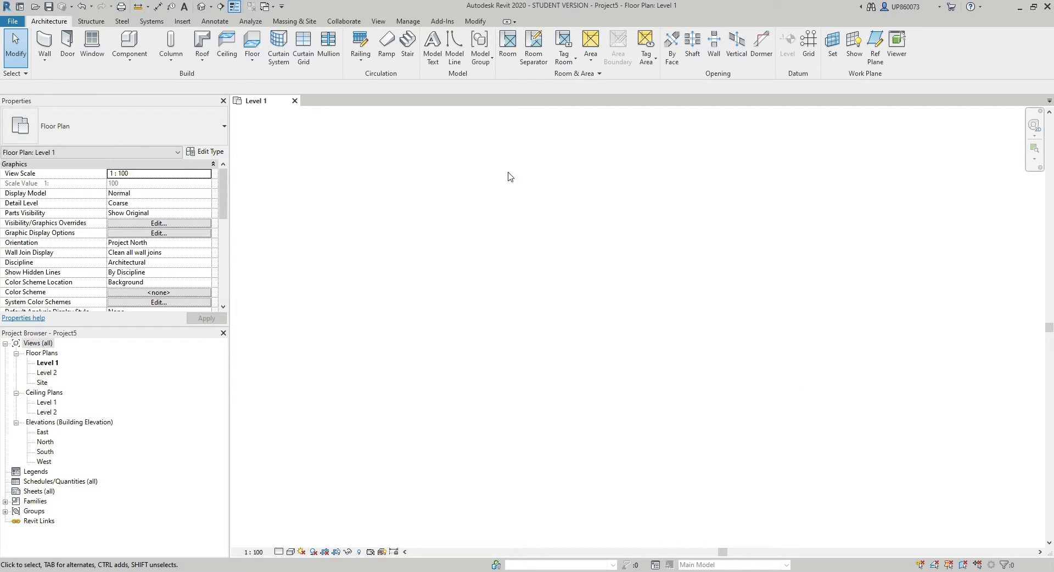
Show the MEP Fabrication Parts palette in the user interface
click(383, 22)
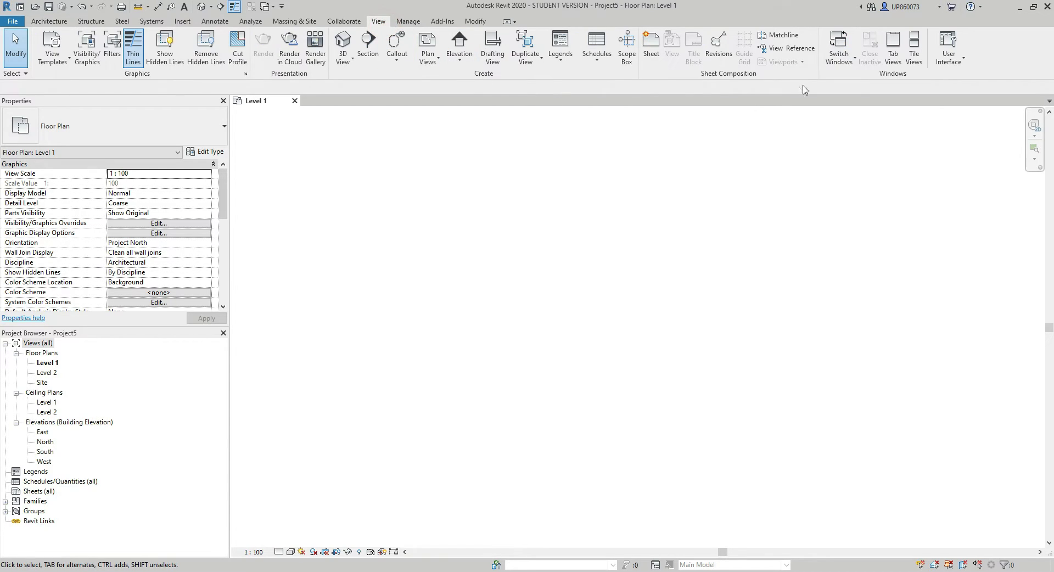
click(964, 65)
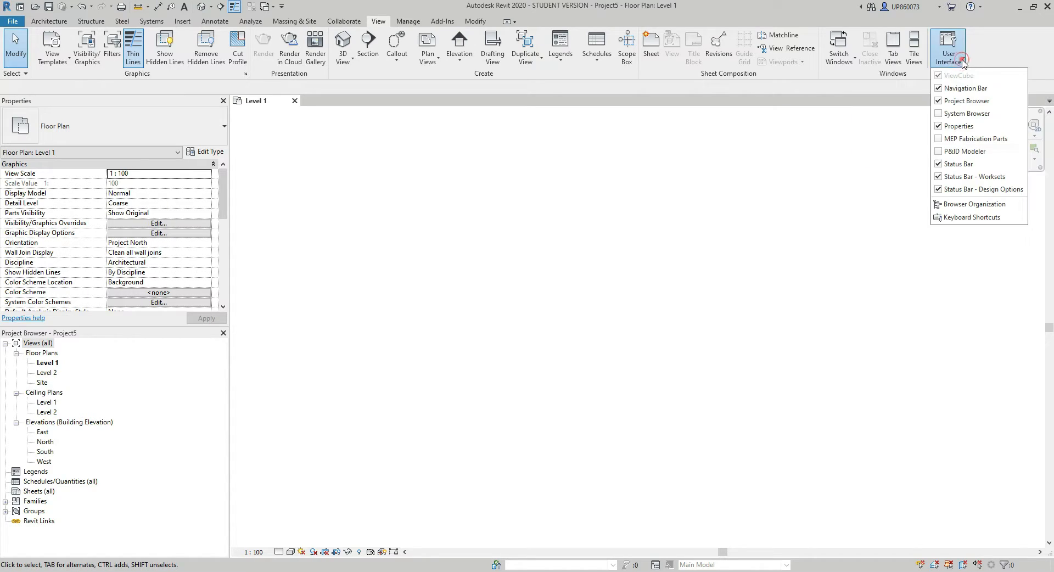
click(938, 142)
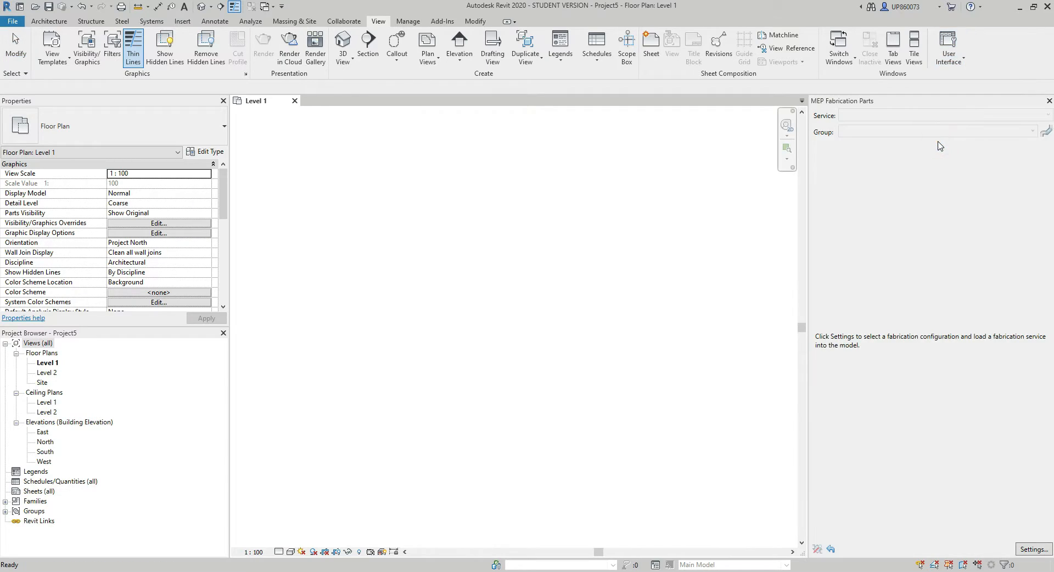
Set the fabrication configuration to Revit MEP Metric Content V2.2 and load all of its fabrication services
click(1033, 550)
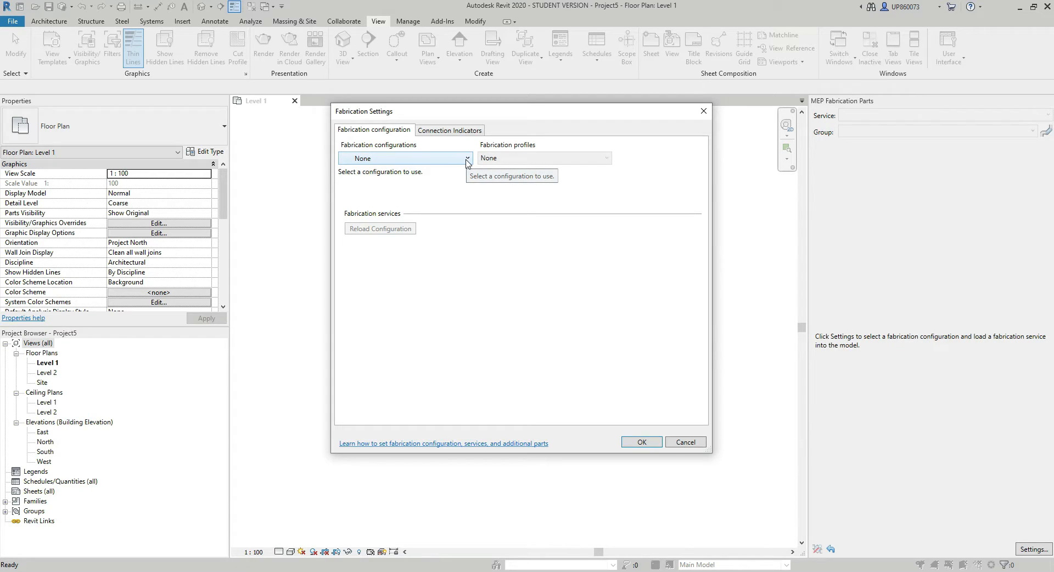
click(467, 159)
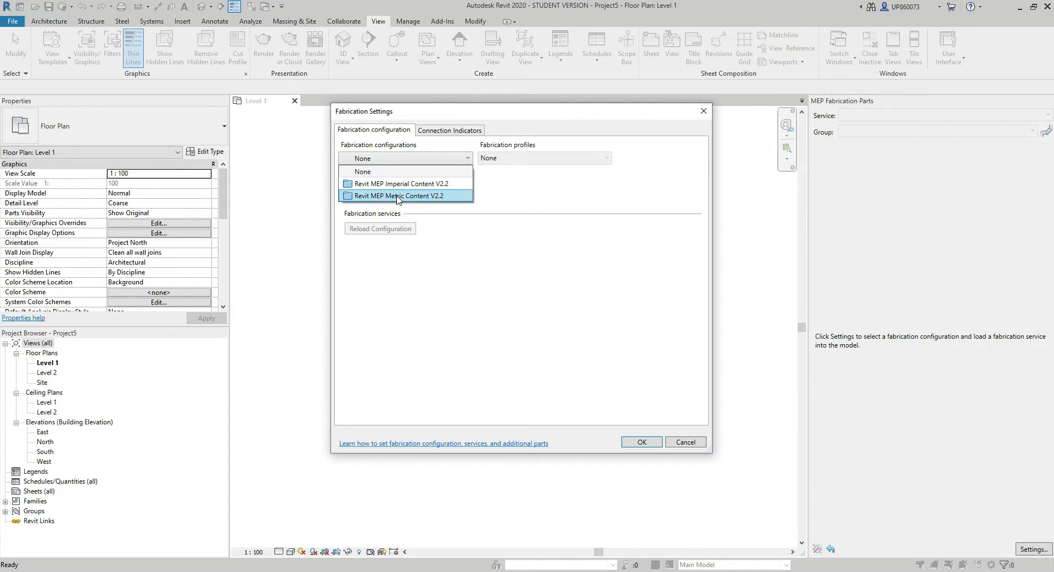
click(396, 198)
click(377, 373)
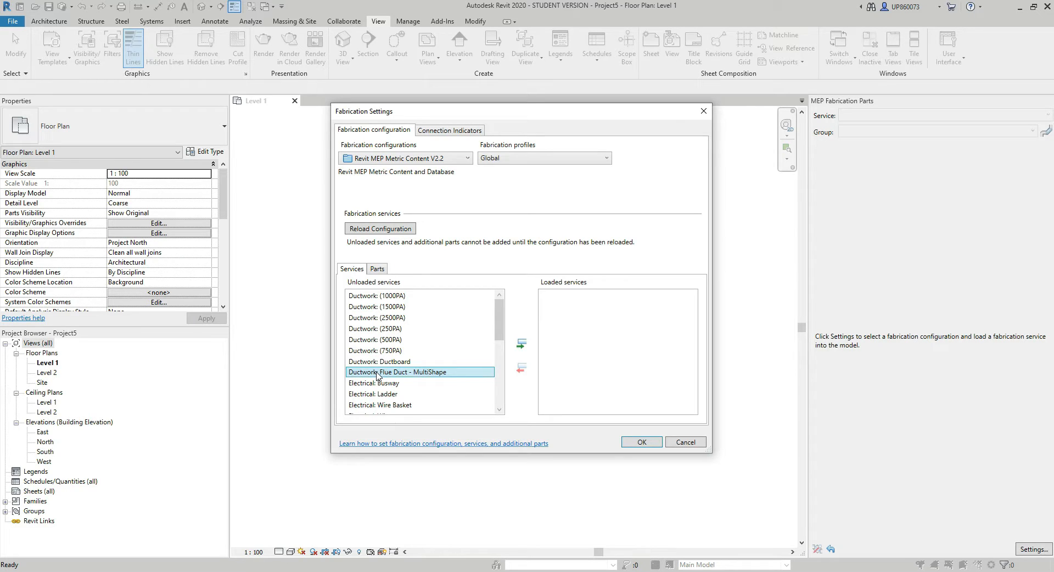
key(ctrl+a)
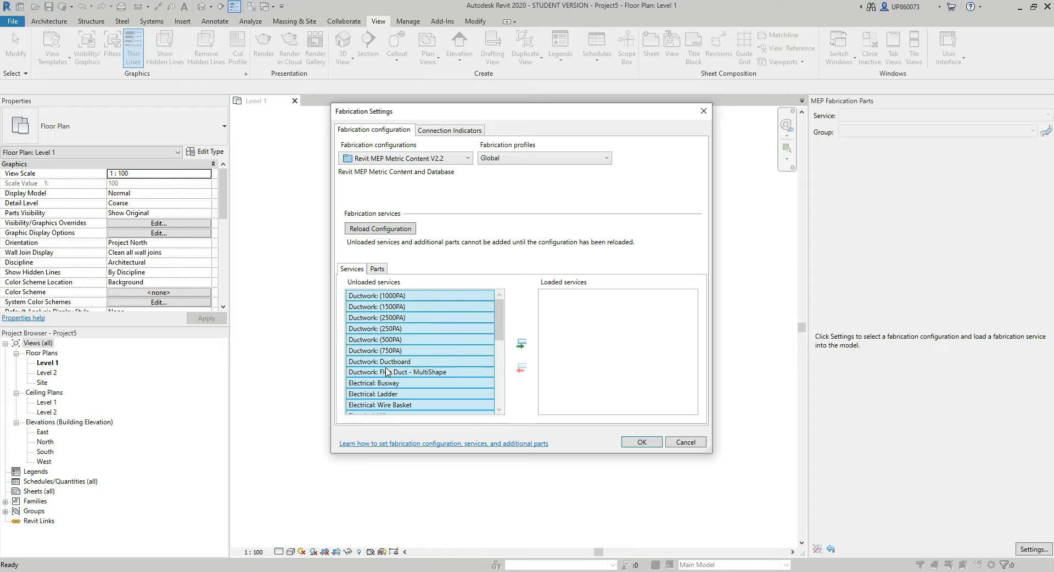
click(521, 345)
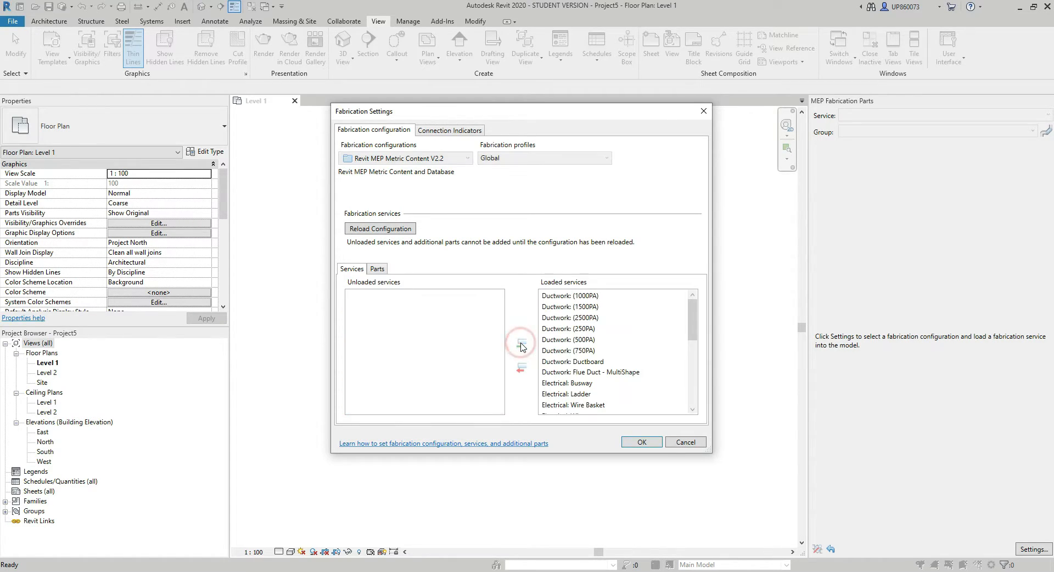
click(642, 442)
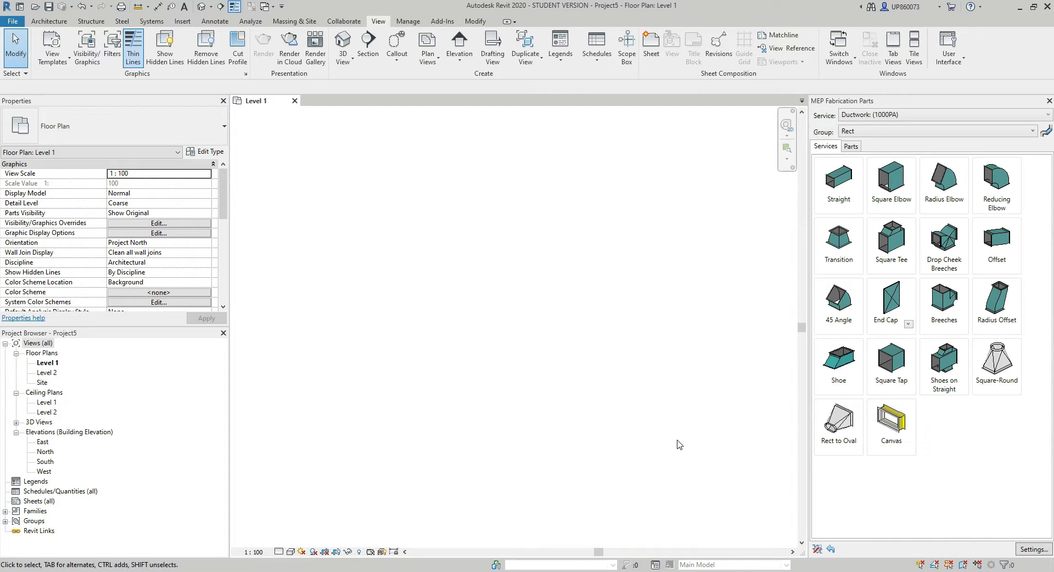
Place one rectangular Straight part from the Ductwork: (1000PA) service in the Level 1 plan
click(843, 186)
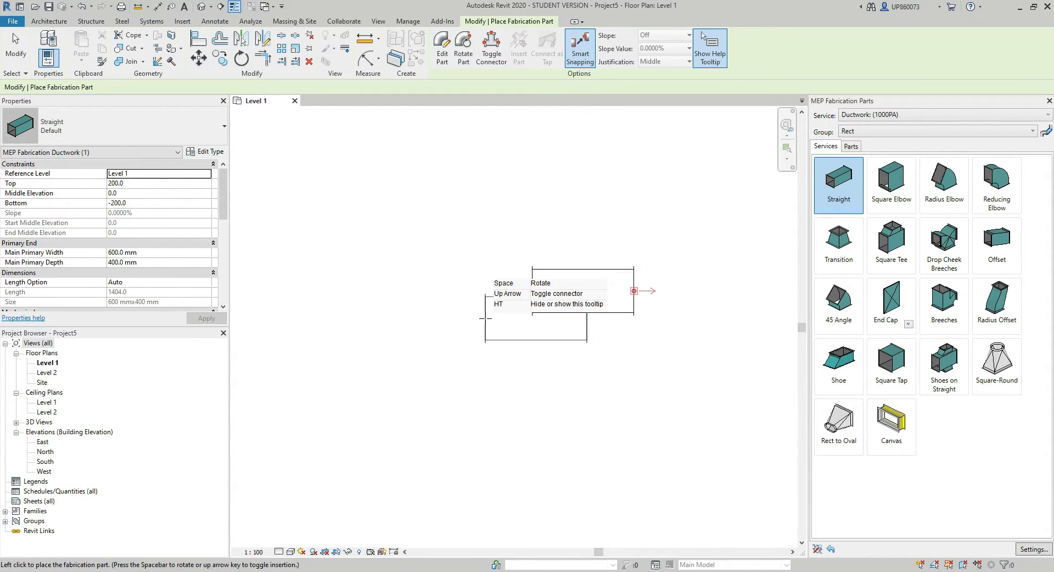
key(Escape)
key(Escape)
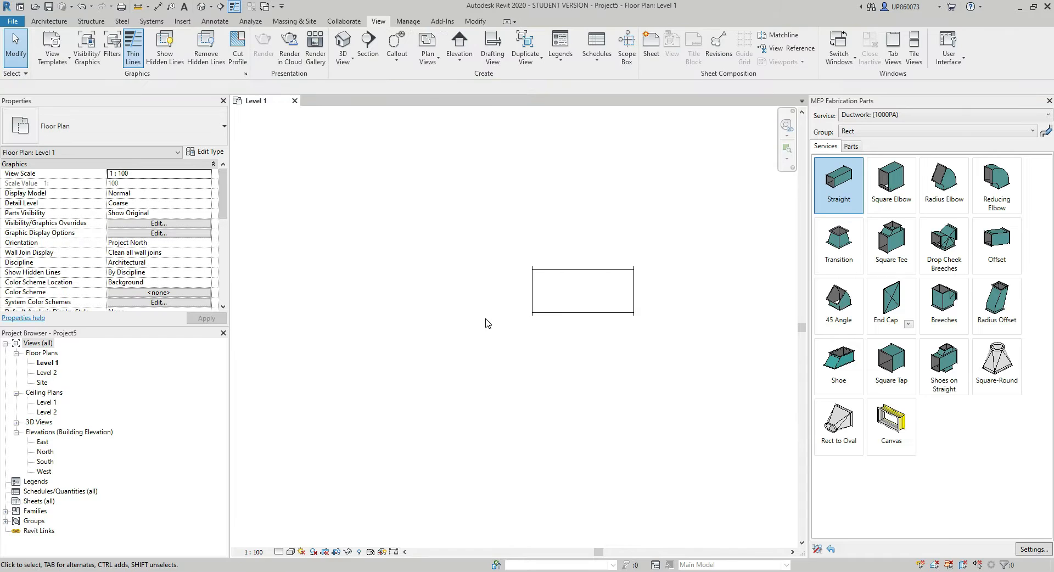
Copy the straight duct twice vertically below itself, using the Constrain and Multiple options, to make a column of three
click(539, 313)
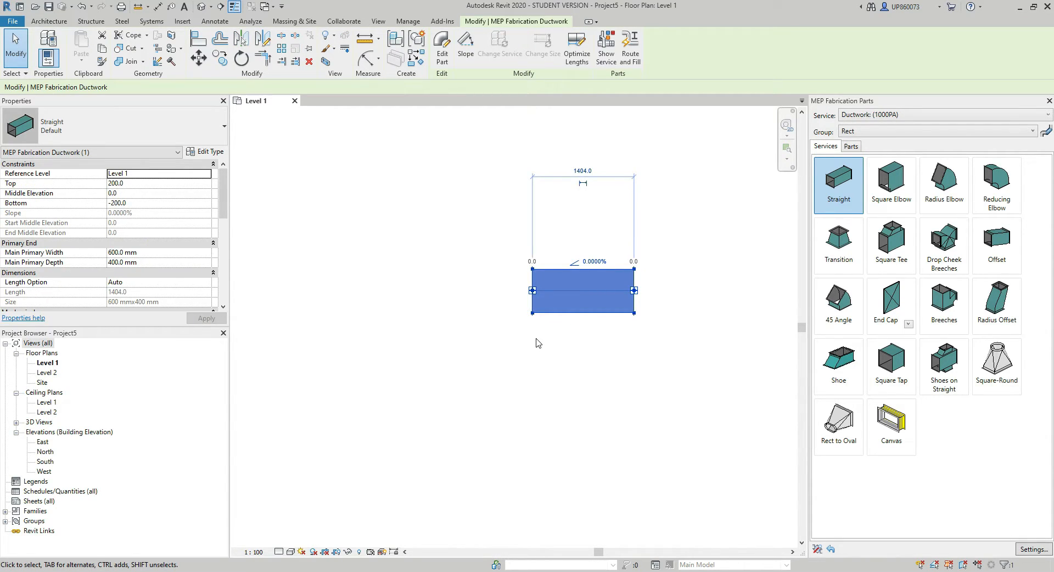
key(m)
key(v)
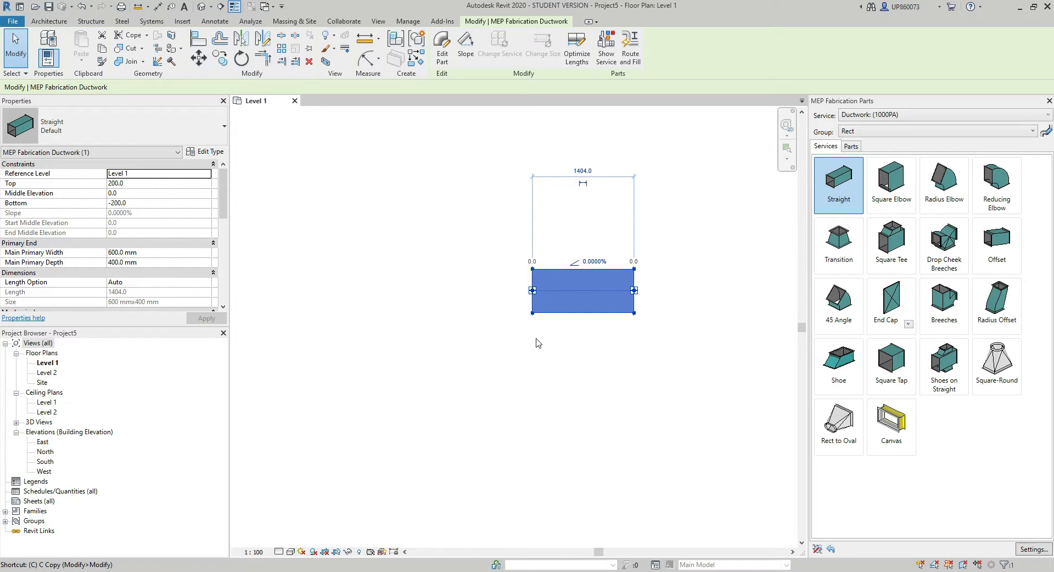
click(137, 87)
click(218, 88)
scroll(581, 448, up, 1)
scroll(578, 444, up, 1)
middle_drag(578, 444, 523, 440)
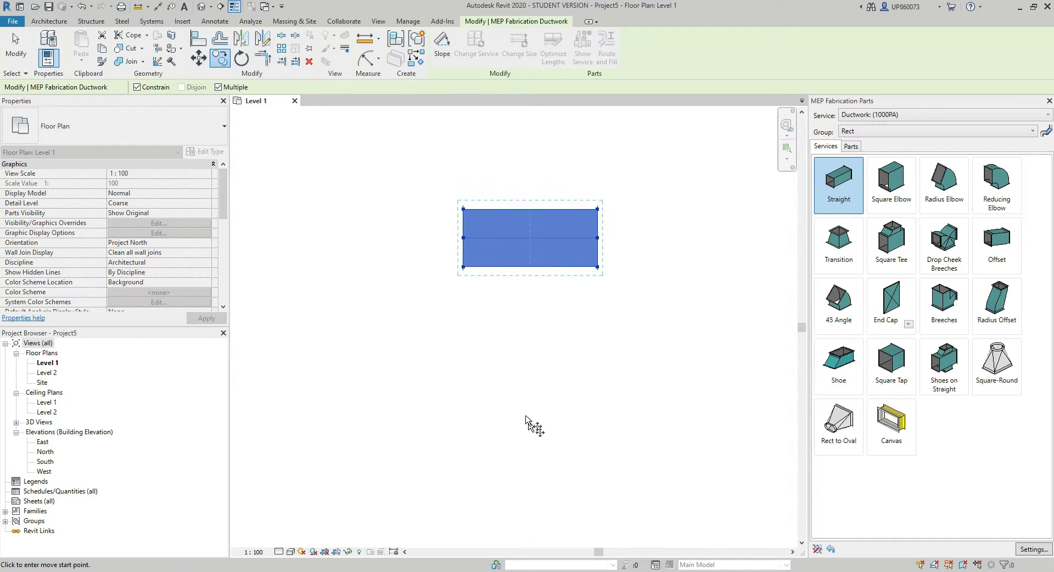
click(462, 238)
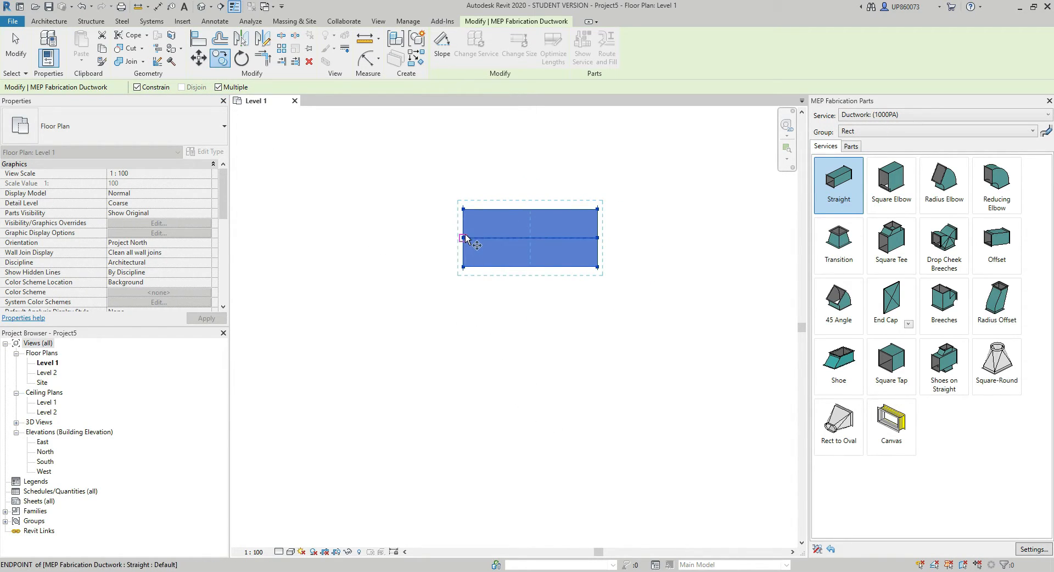
click(461, 359)
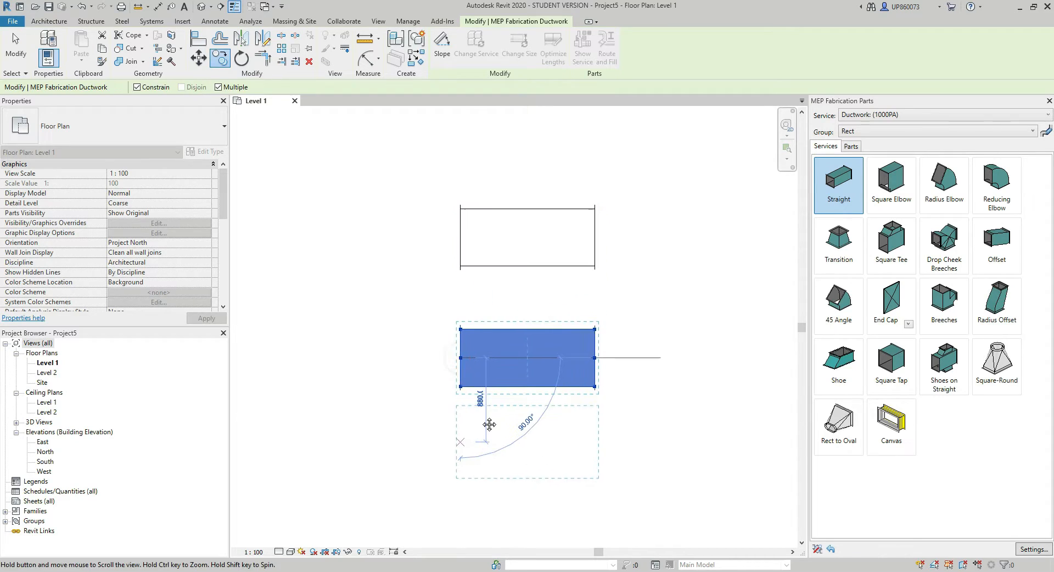
middle_drag(479, 473, 471, 393)
click(458, 410)
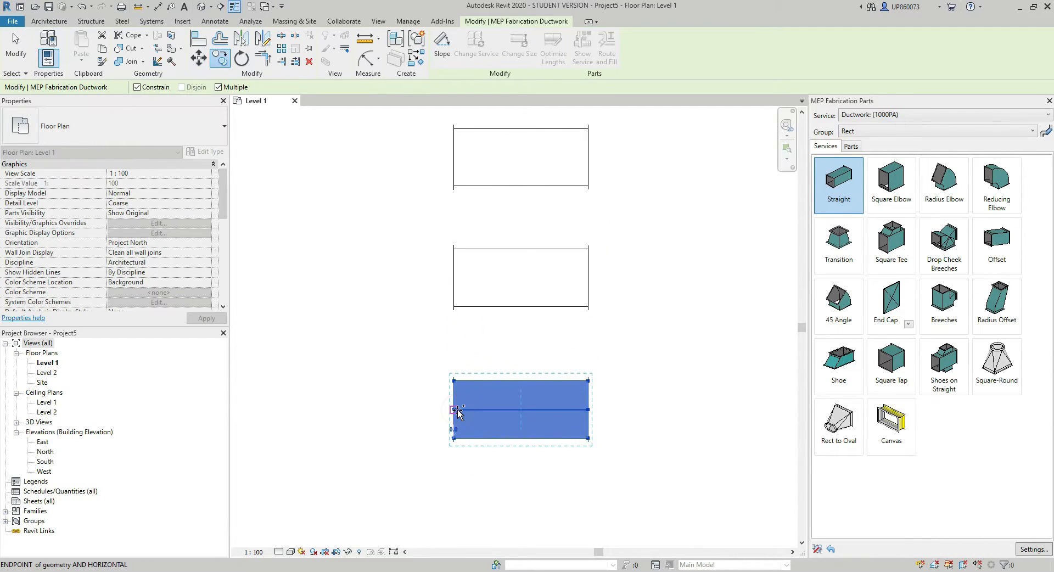
key(Escape)
key(Escape)
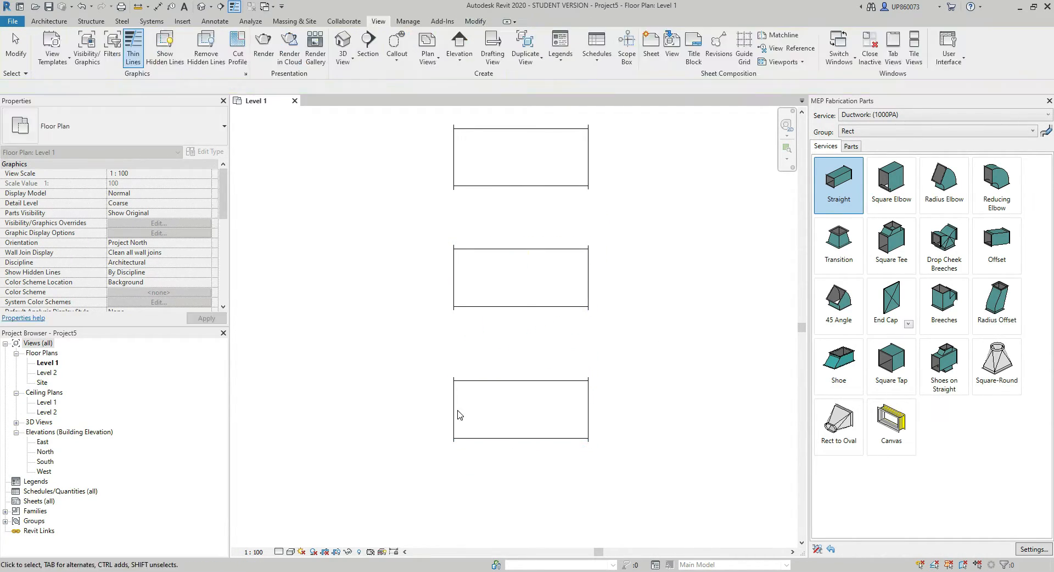
Set the insulation specification of all three ducts to Ductwork: Insulation 50mm
middle_drag(381, 384, 419, 437)
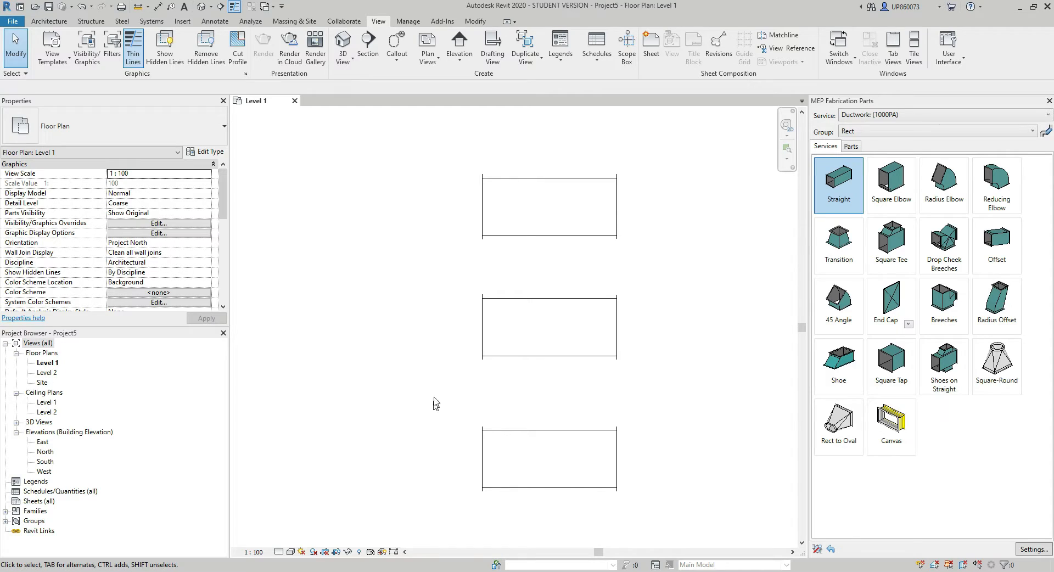
drag(411, 144, 683, 518)
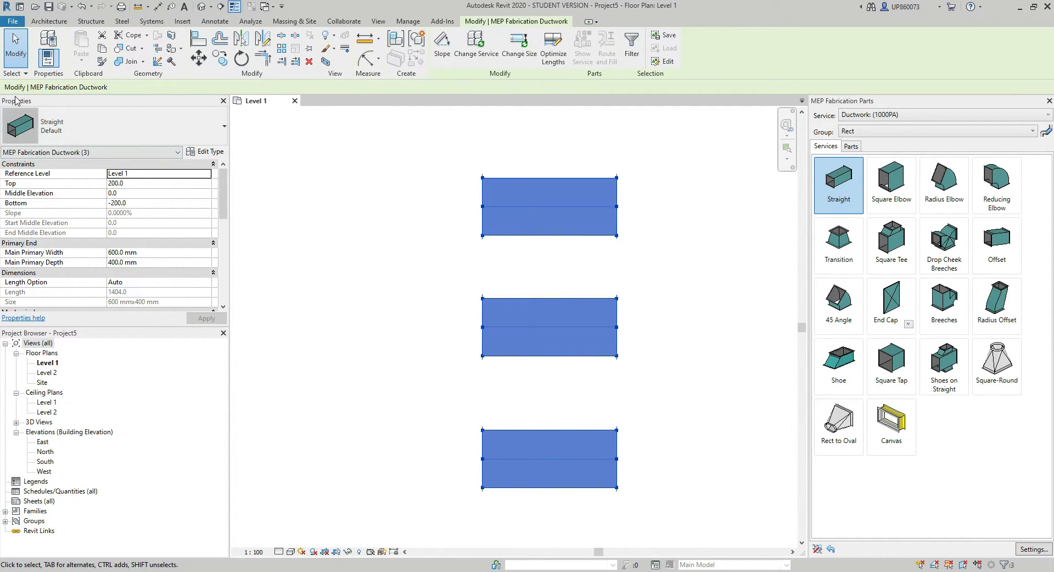
scroll(82, 228, down, 3)
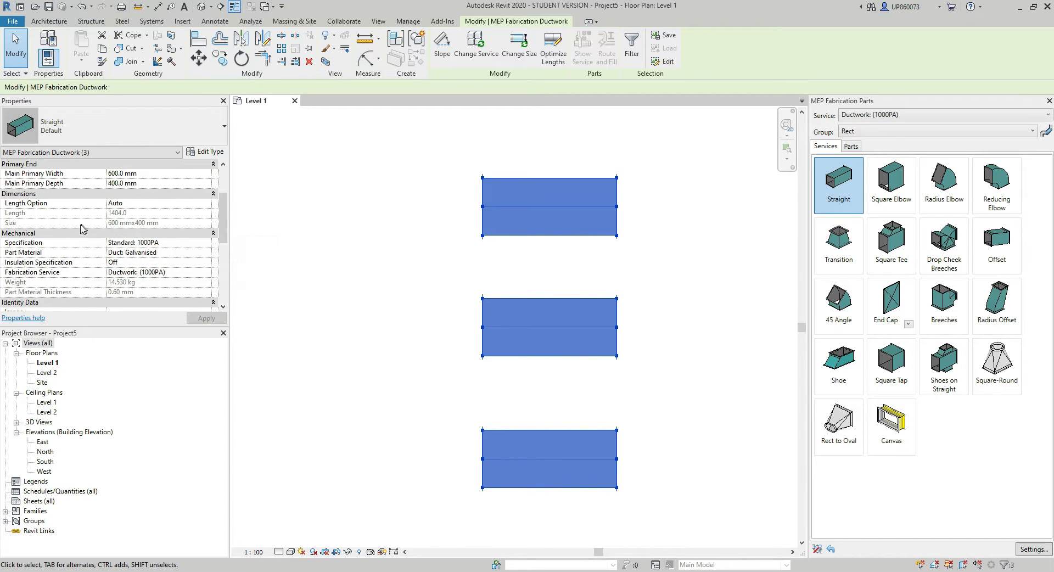
scroll(91, 236, down, 1)
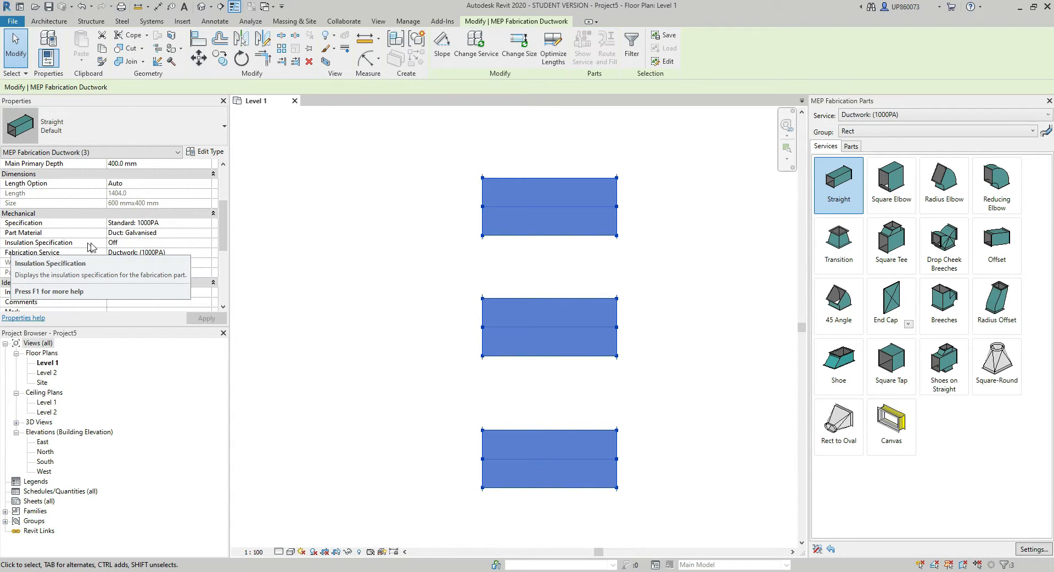
click(207, 244)
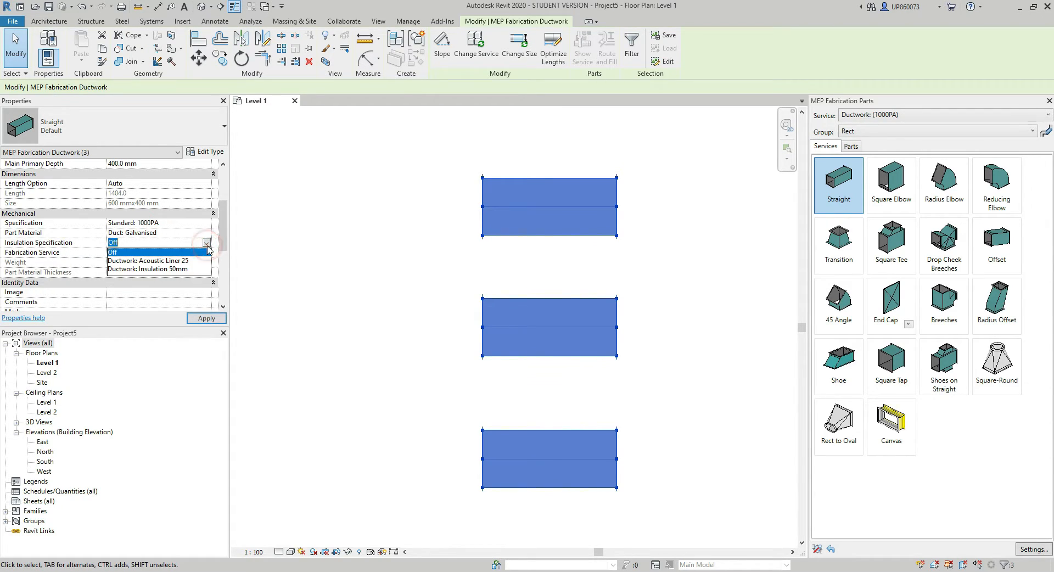
click(161, 269)
click(204, 319)
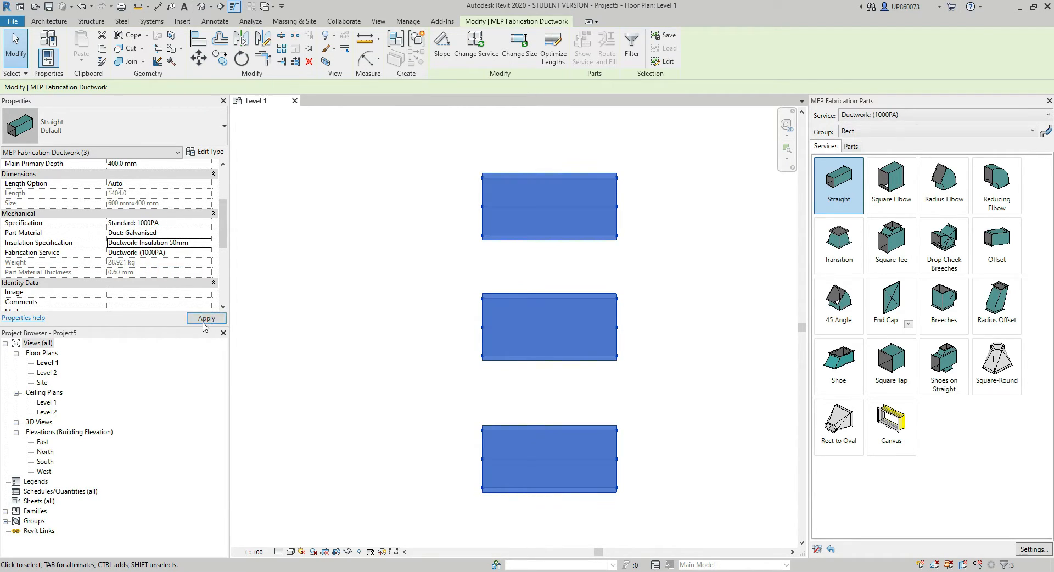
click(438, 407)
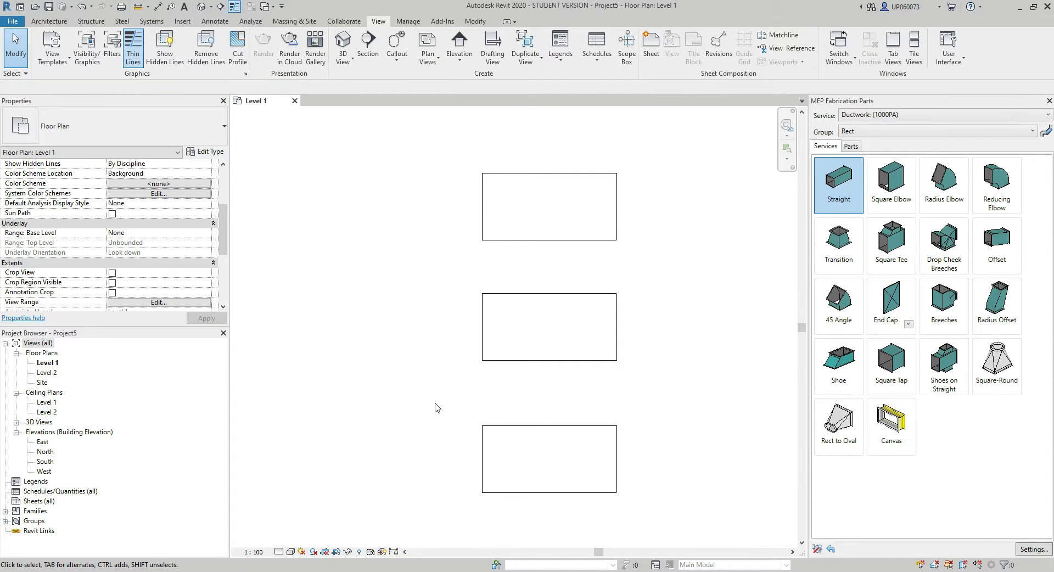
Set the Level 1 view's detail level to Fine and its visual style to Wireframe
click(278, 552)
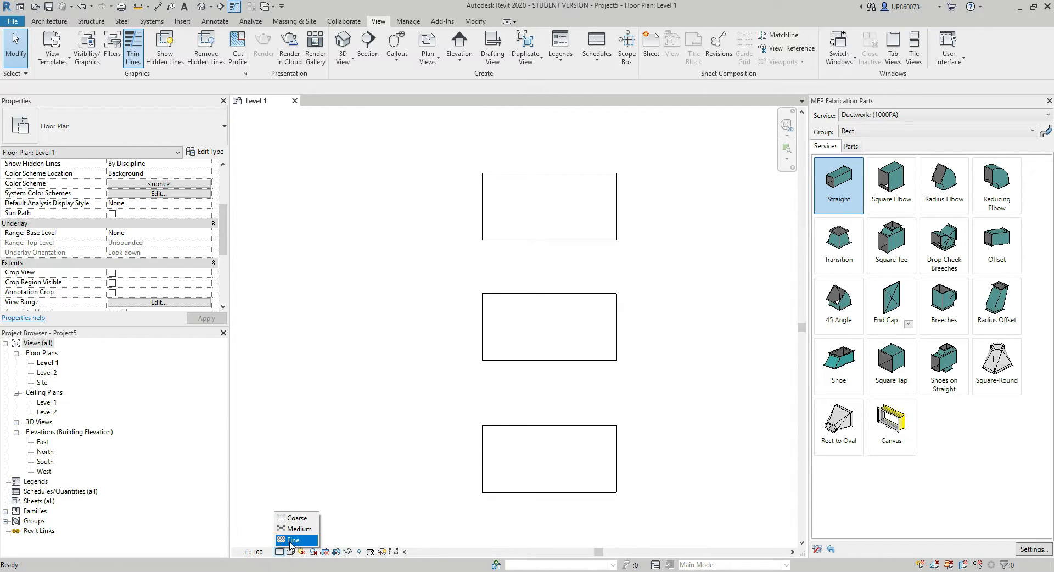
click(285, 542)
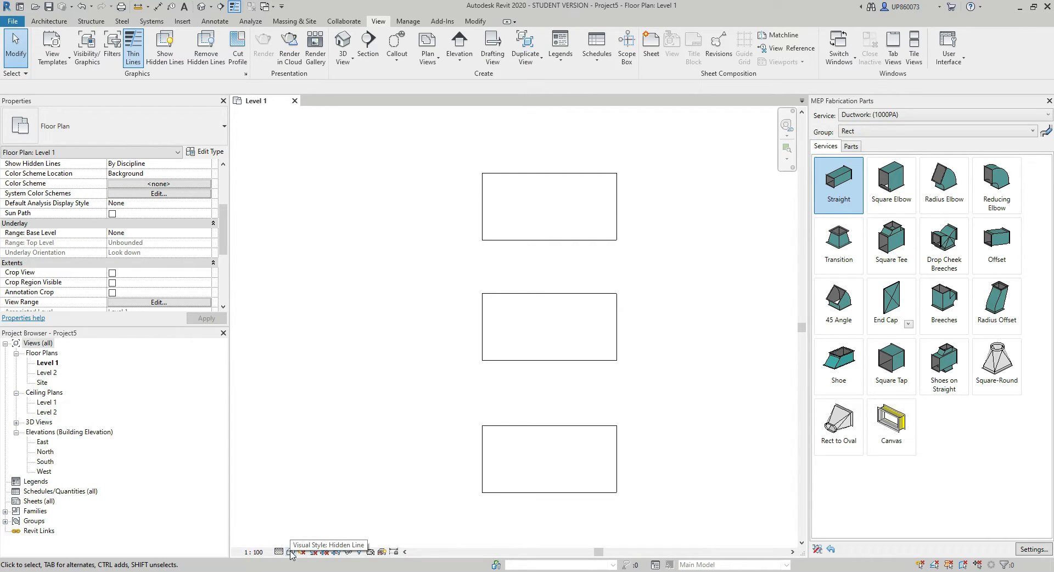
click(291, 551)
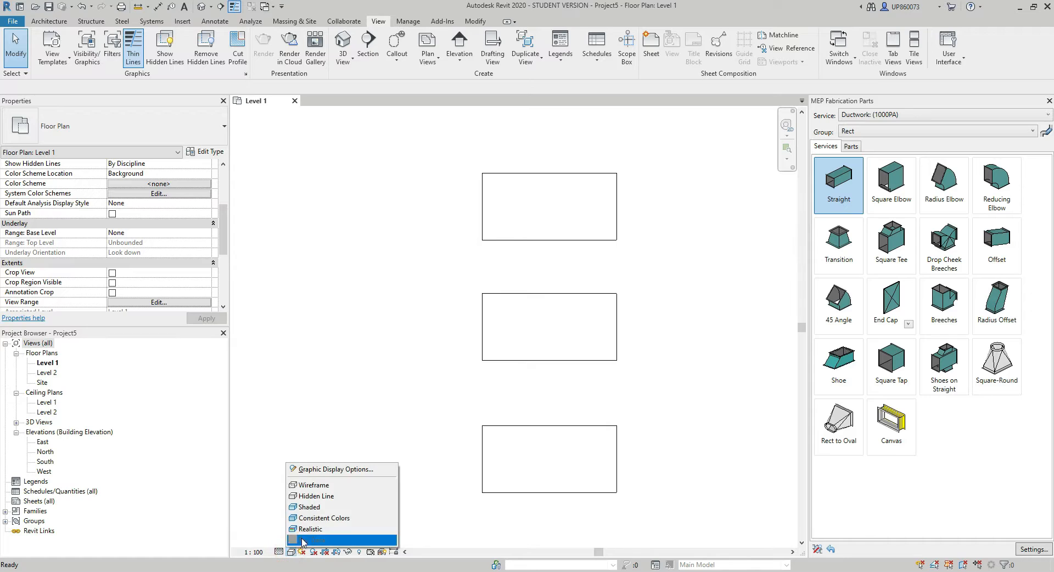
click(317, 486)
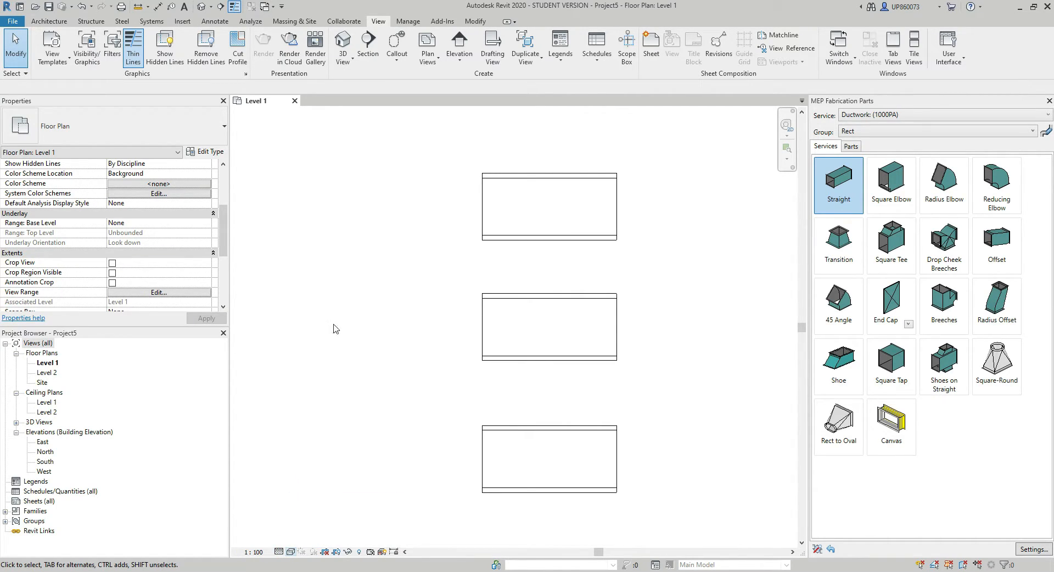
Open the default 3D view and tile it beside the Level 1 plan, with all ducts fitted in both views
click(200, 7)
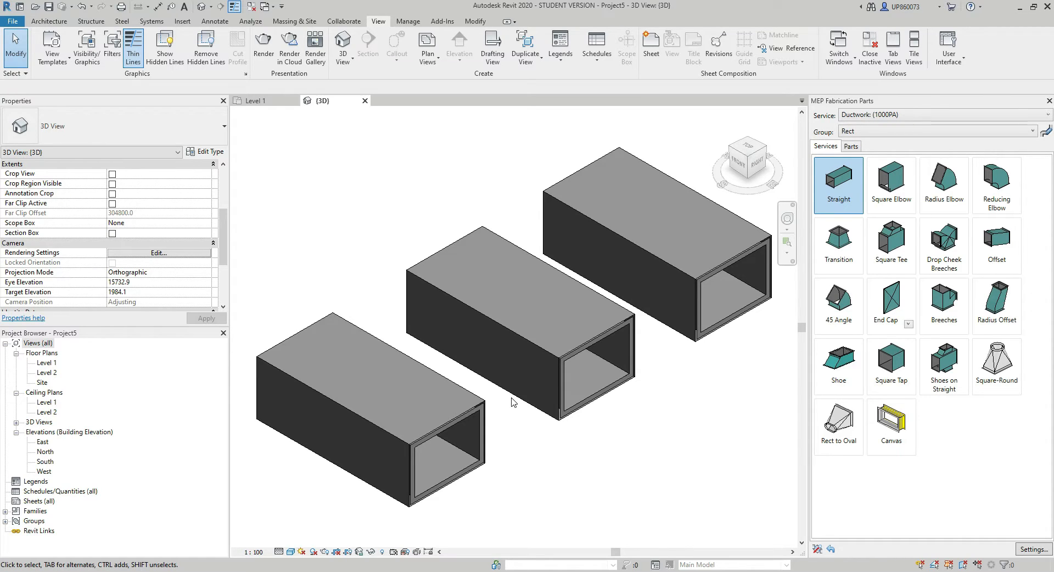
key(w)
key(t)
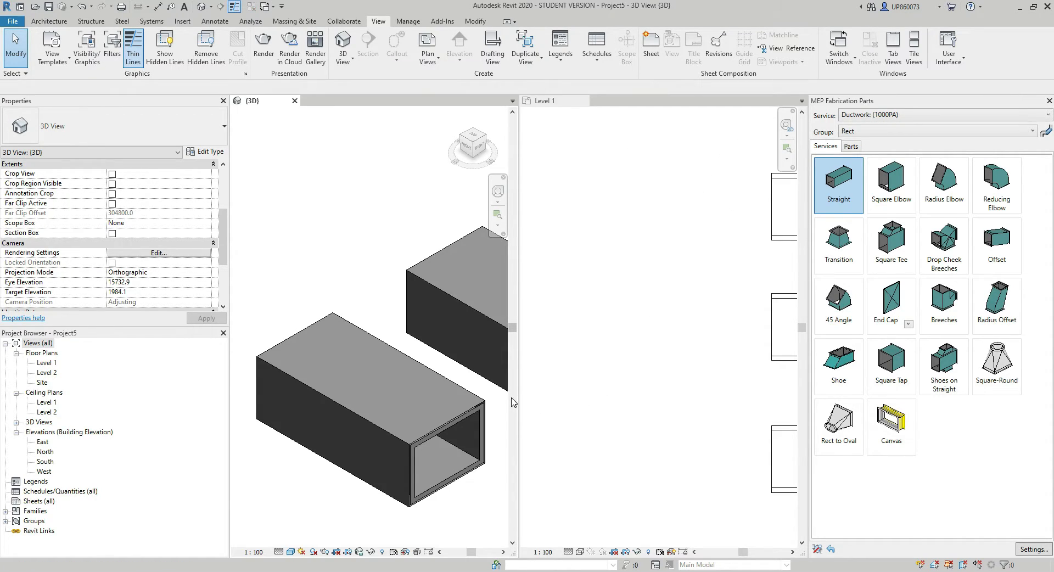
key(z)
key(a)
click(561, 401)
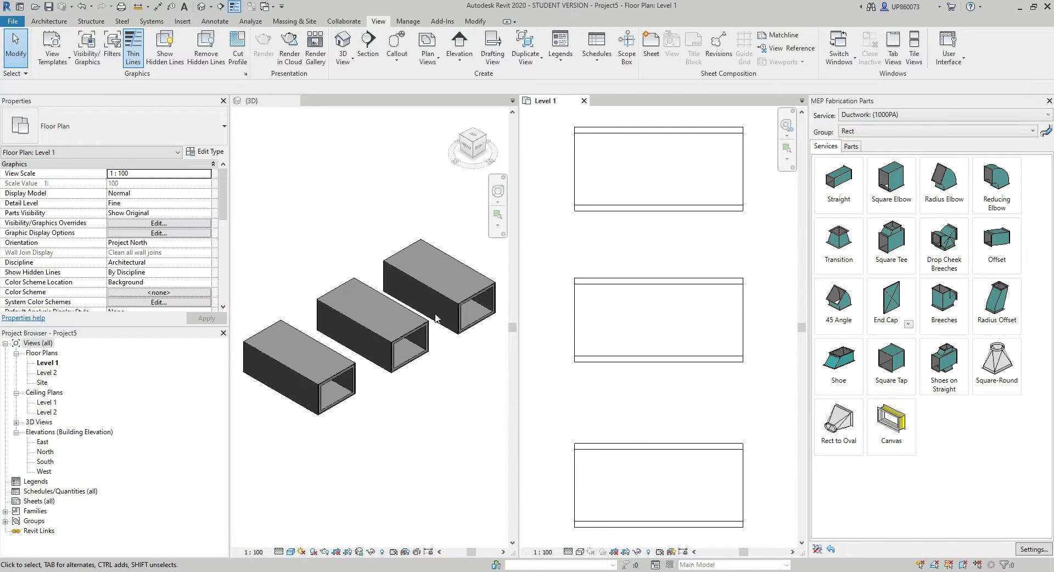
Sketch a rectangular filled region boundary about 1420 by 720 mm around the top duct in the Level 1 plan
click(217, 22)
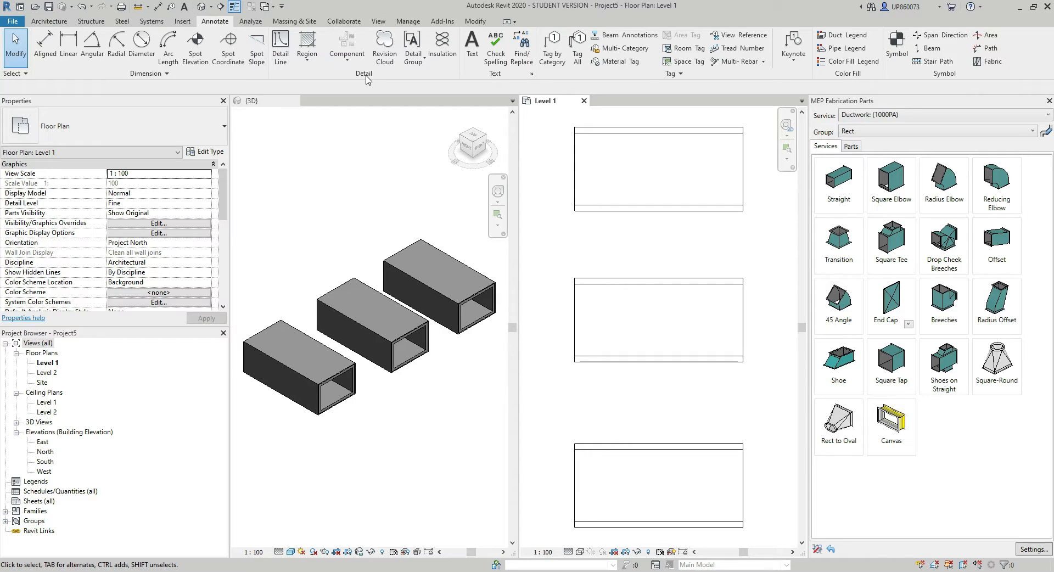
click(315, 59)
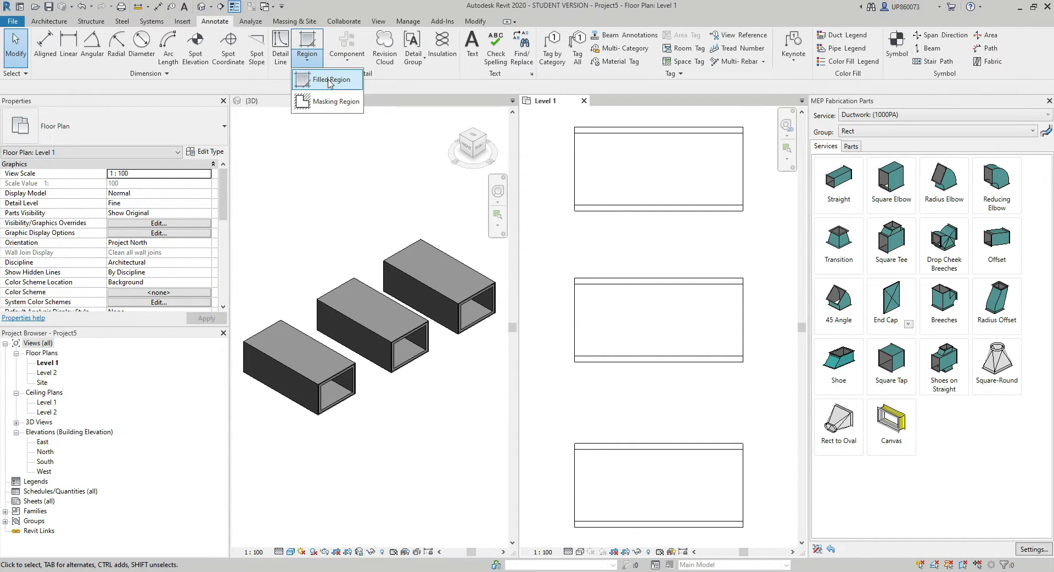
click(330, 80)
click(474, 36)
click(572, 125)
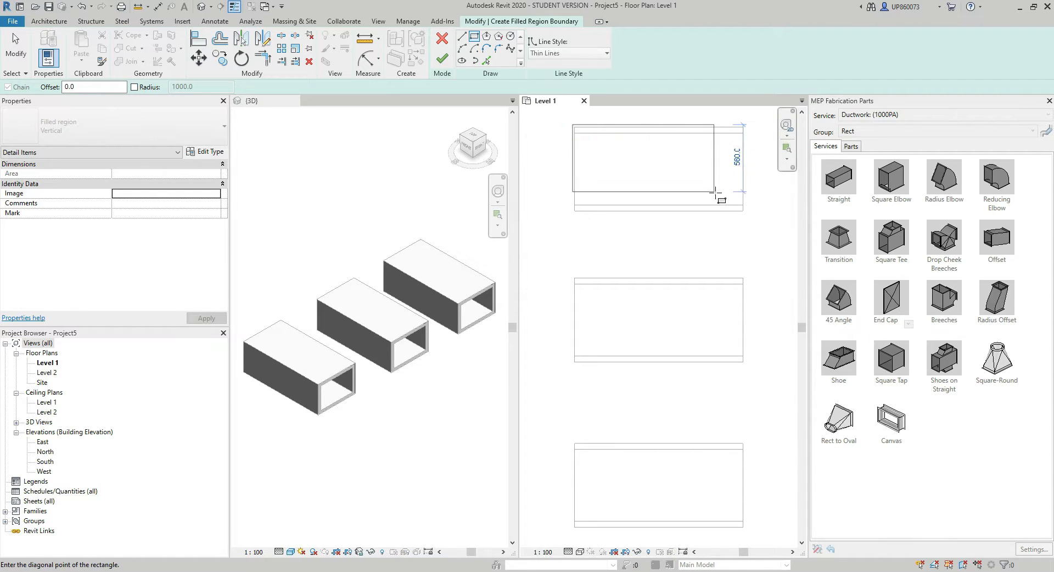
click(743, 211)
Set the foreground fill pattern of the Vertical filled region type to Solid fill
click(204, 151)
click(395, 210)
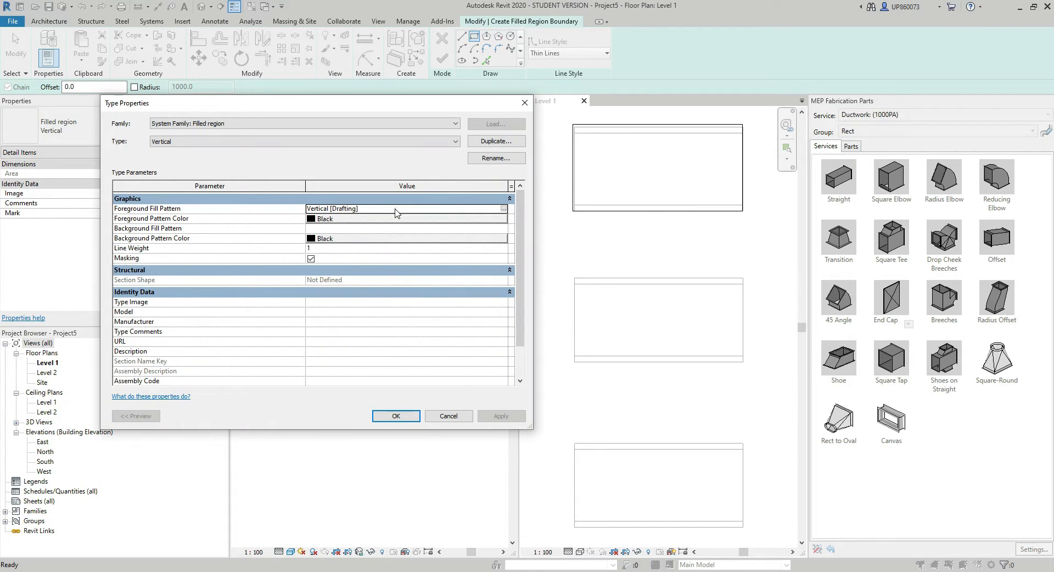
click(502, 213)
scroll(314, 250, up, 10)
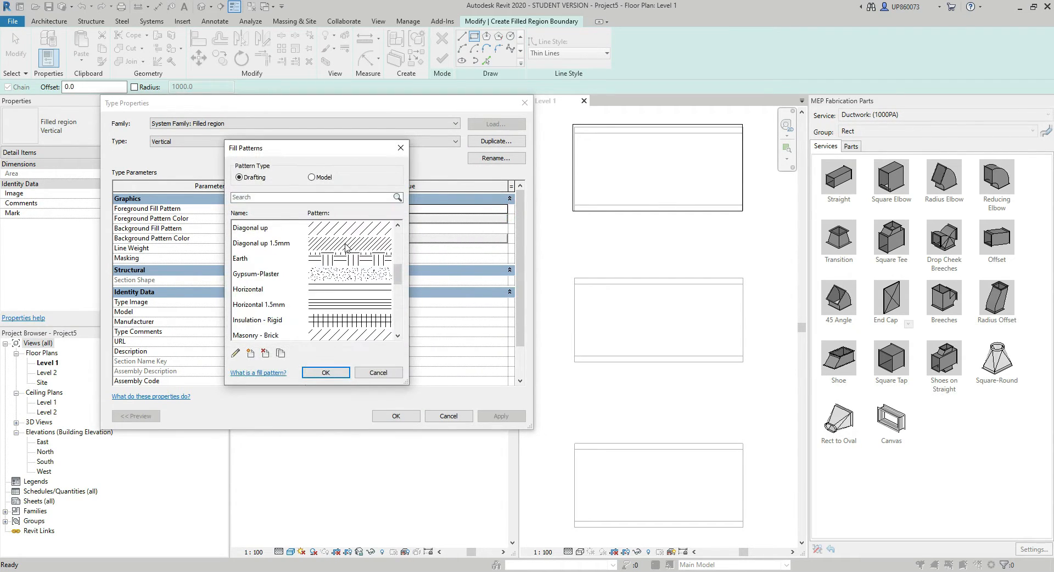
click(314, 247)
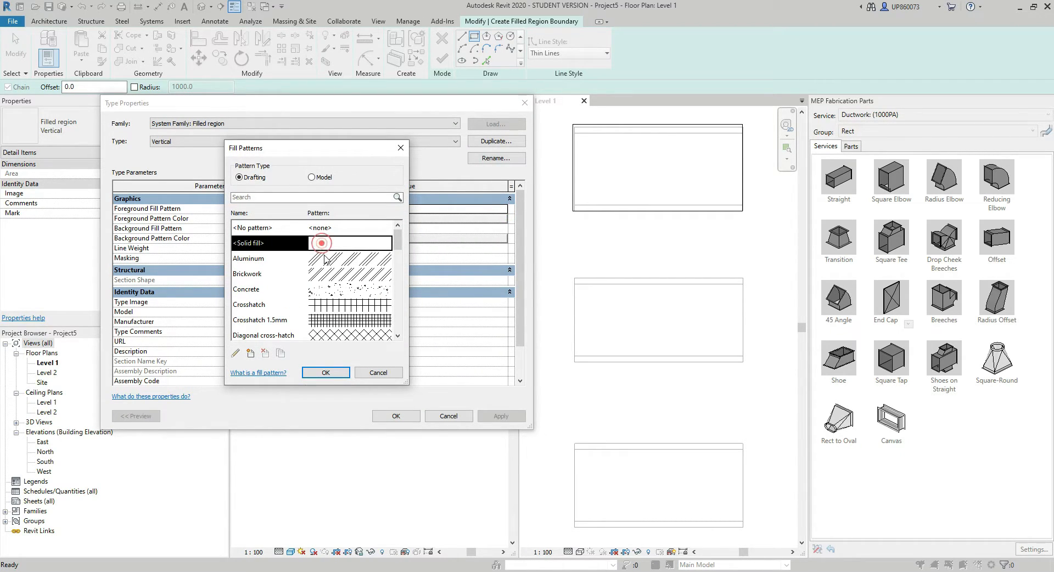
click(325, 372)
Set the region type's foreground pattern color to orange, RGB 255-128-000, and finish the filled region
click(392, 218)
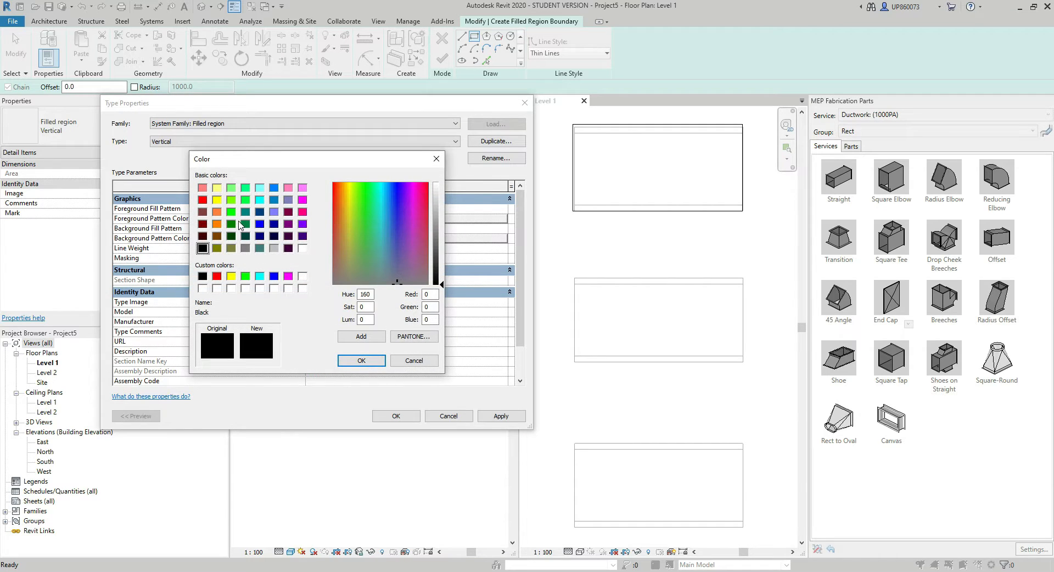
click(216, 224)
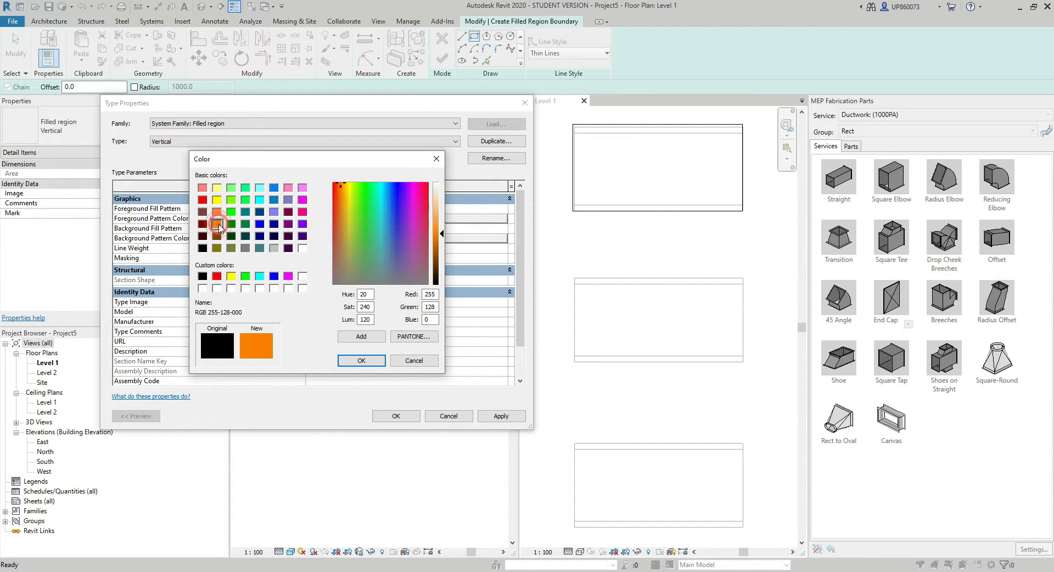
click(360, 360)
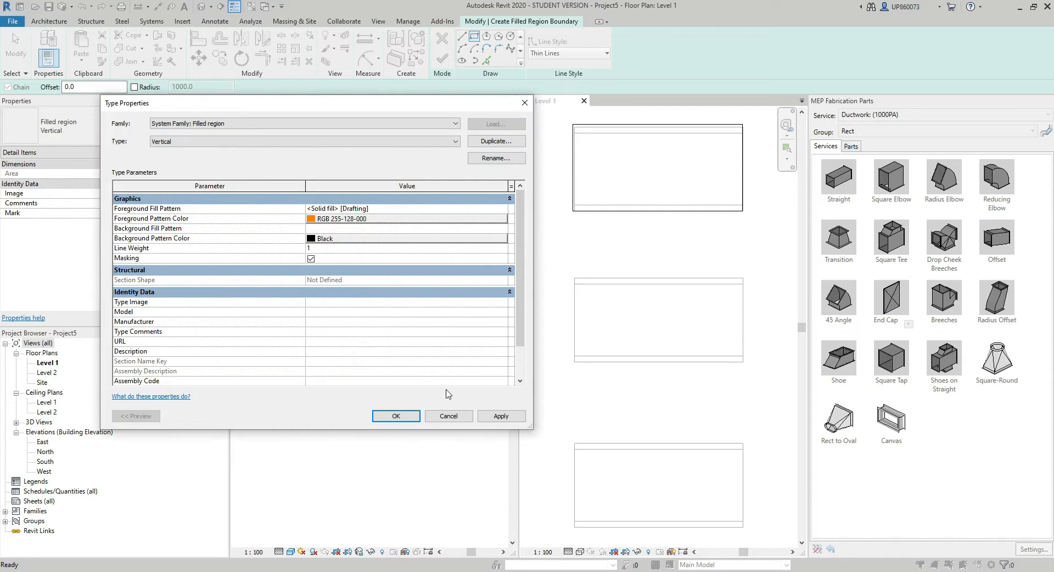
click(396, 415)
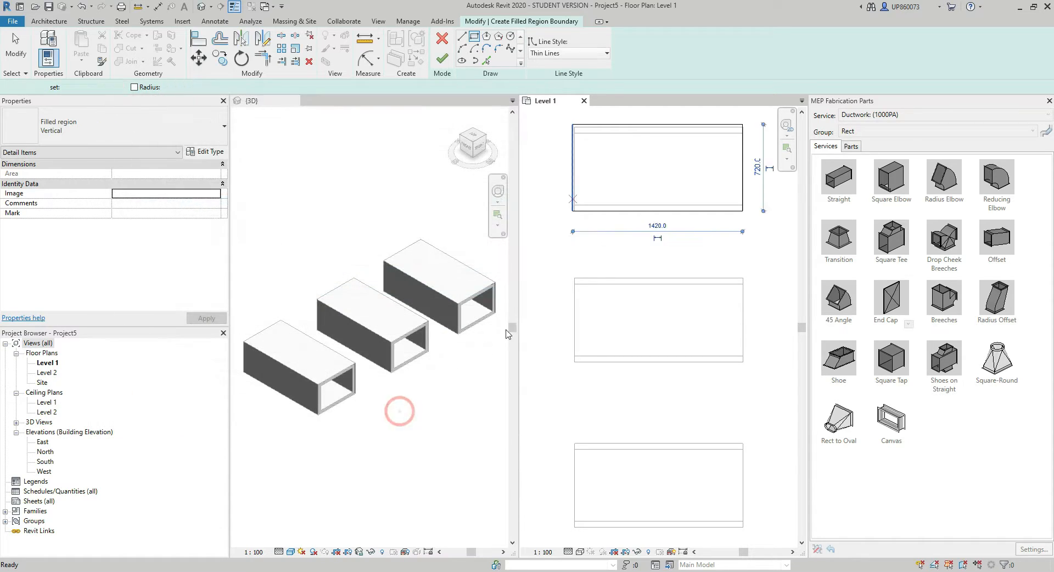
click(446, 60)
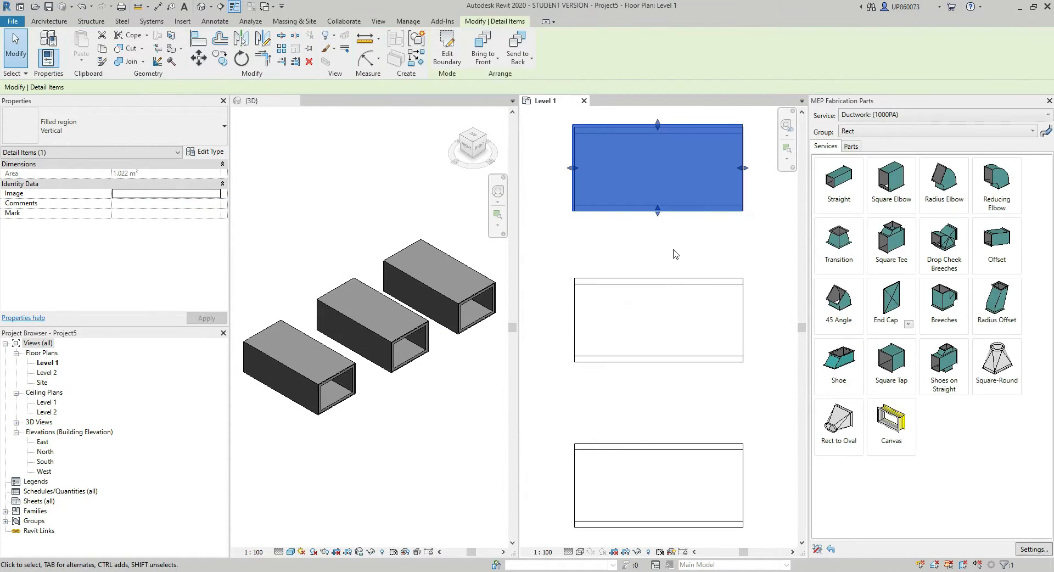
click(675, 254)
scroll(675, 254, up, 2)
middle_drag(675, 253, 702, 377)
scroll(702, 377, down, 1)
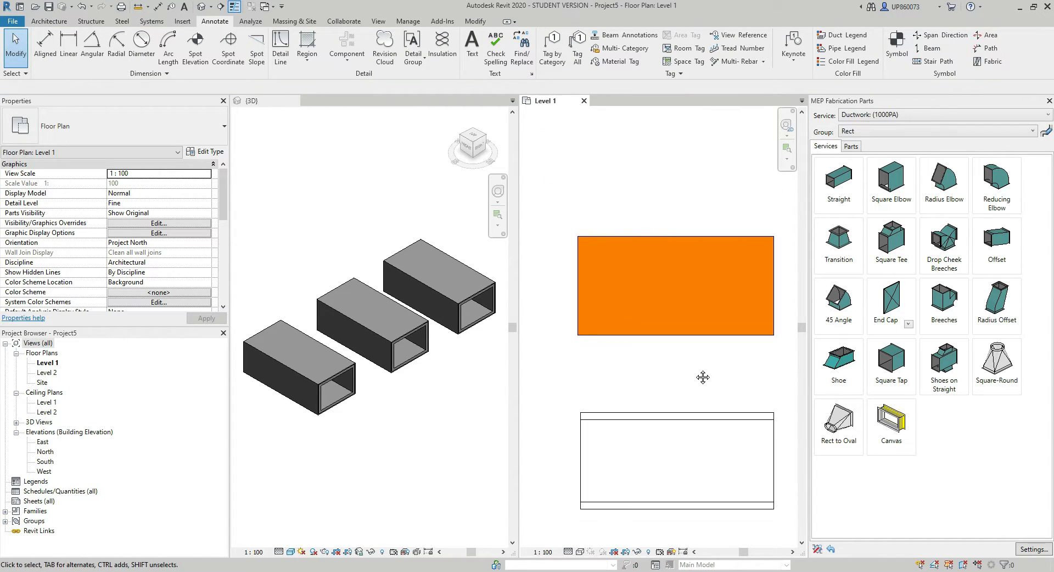
Set the Main Primary Width of the duct beneath the orange region to 900 mm
click(692, 336)
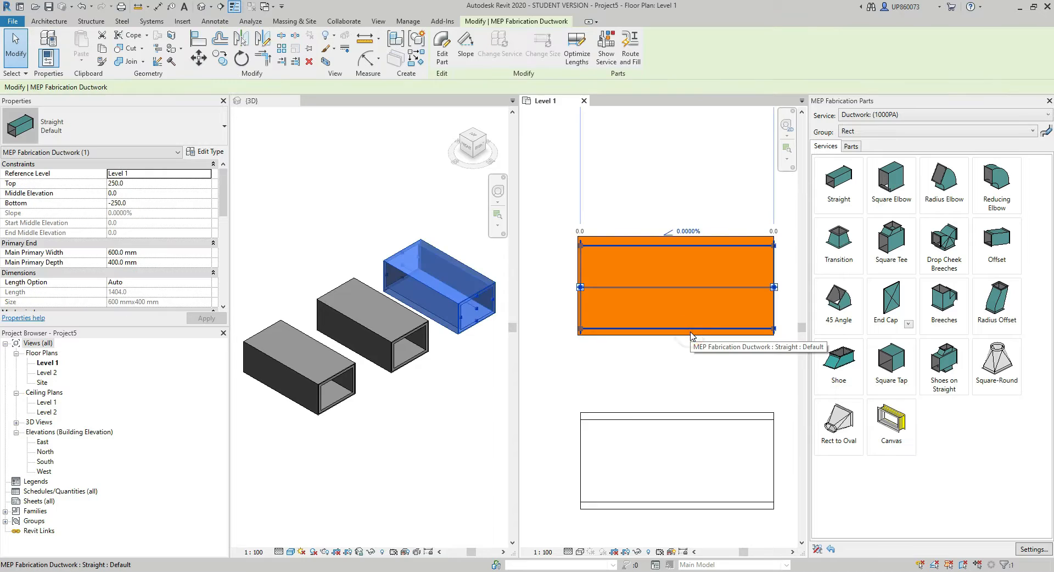
click(163, 254)
click(163, 252)
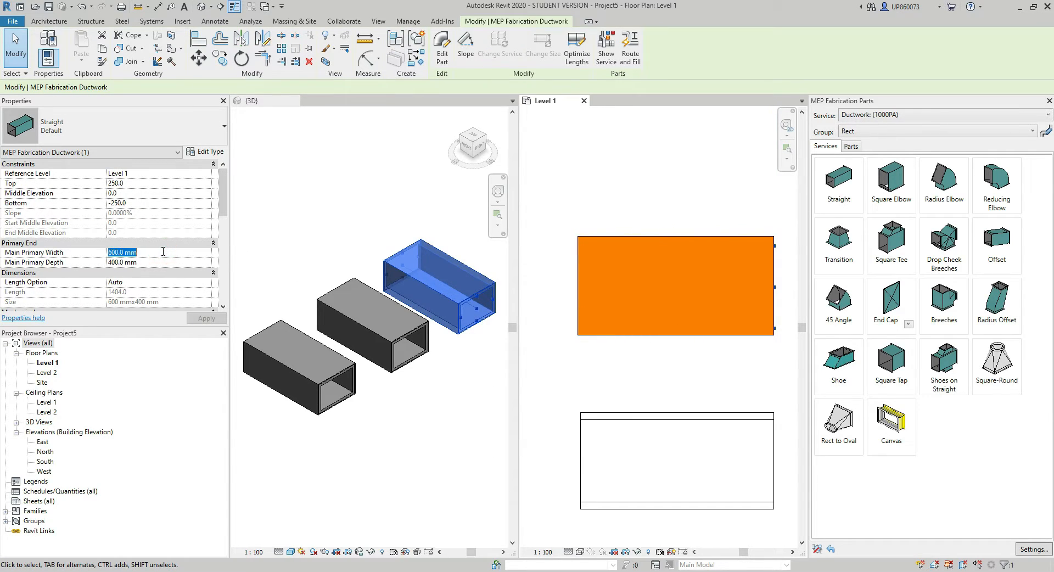
text(90)
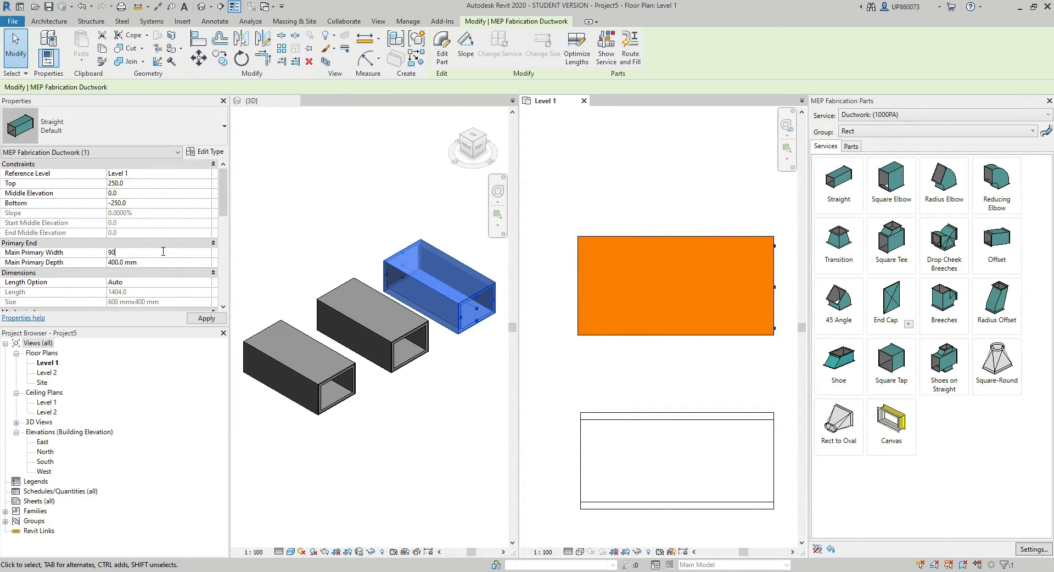
text(0)
key(Return)
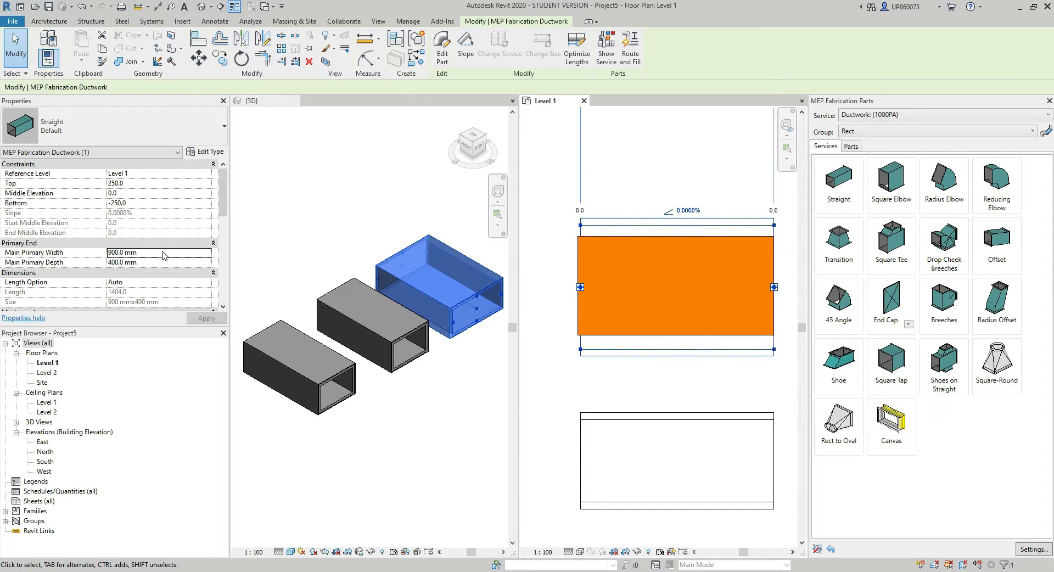
click(683, 375)
middle_drag(726, 367, 708, 365)
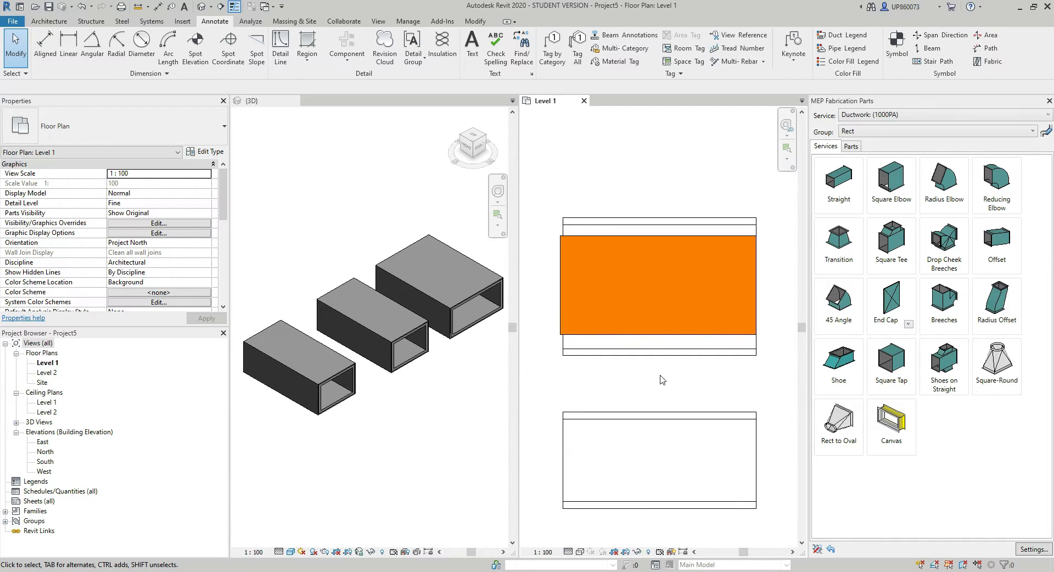
Undo the duct width change and the filled region, and redo the display change that was undone in excess
key(ctrl+z)
key(ctrl+z)
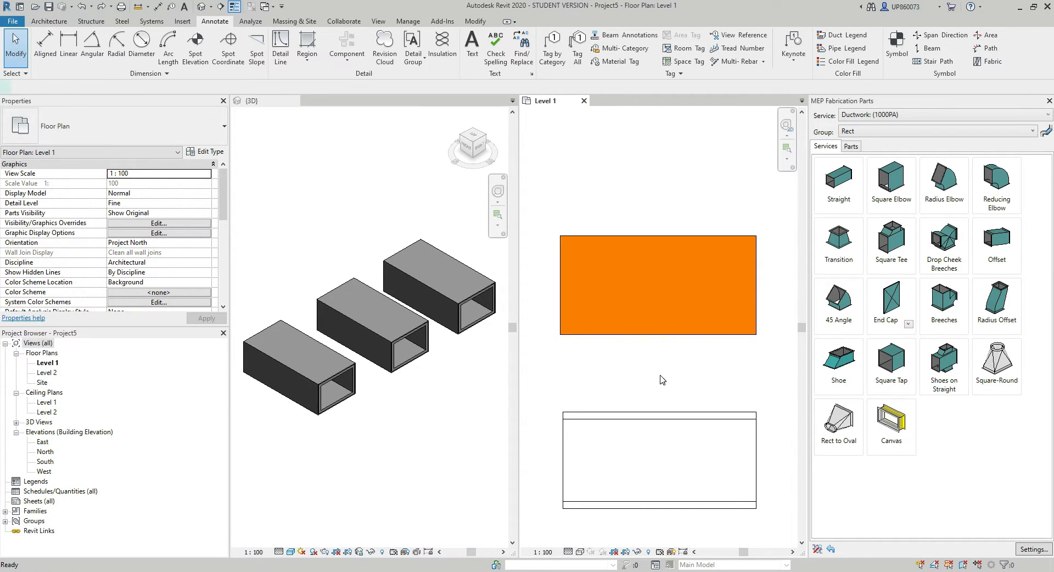
key(ctrl+z)
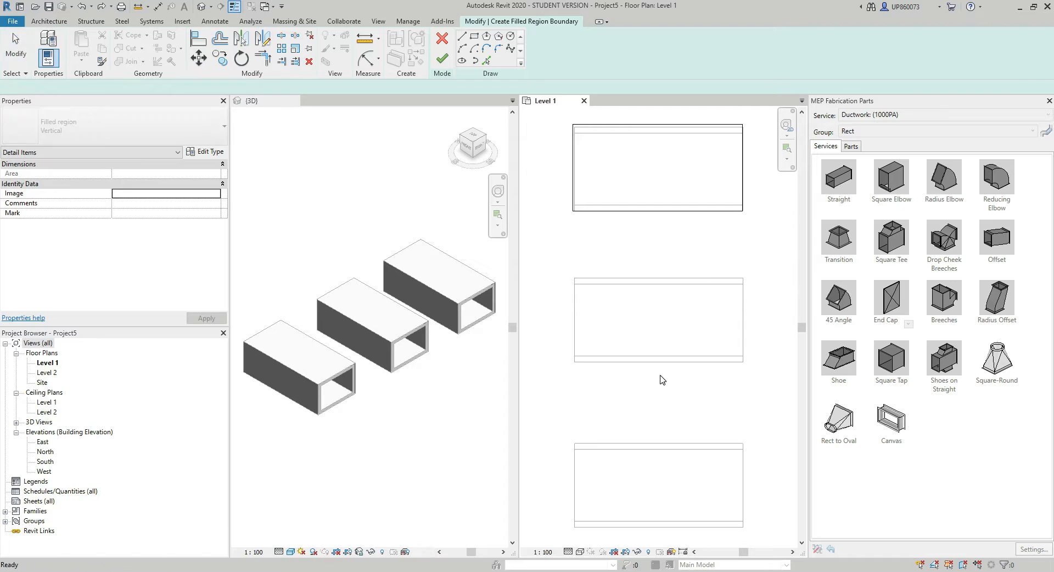
key(ctrl+z)
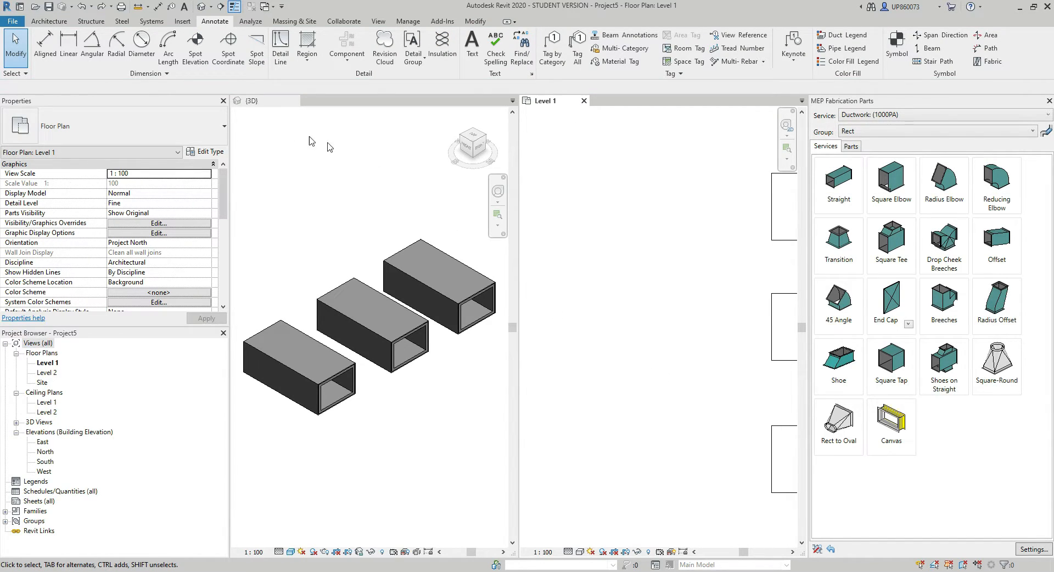
click(101, 8)
click(667, 328)
key(z)
key(a)
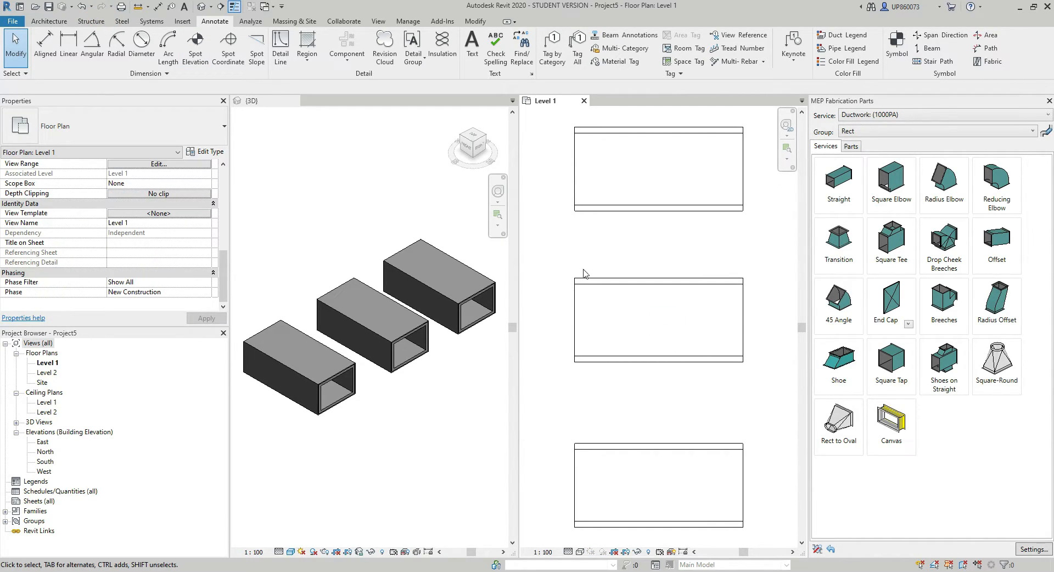
Start a new project parameter named Fire Resistance with Text as its type of parameter
click(419, 24)
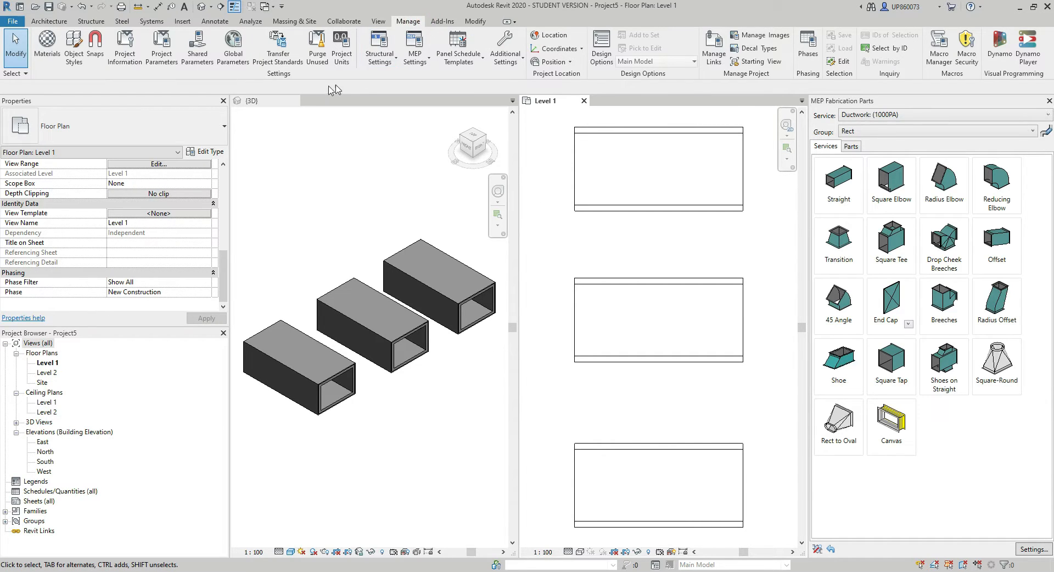
click(163, 57)
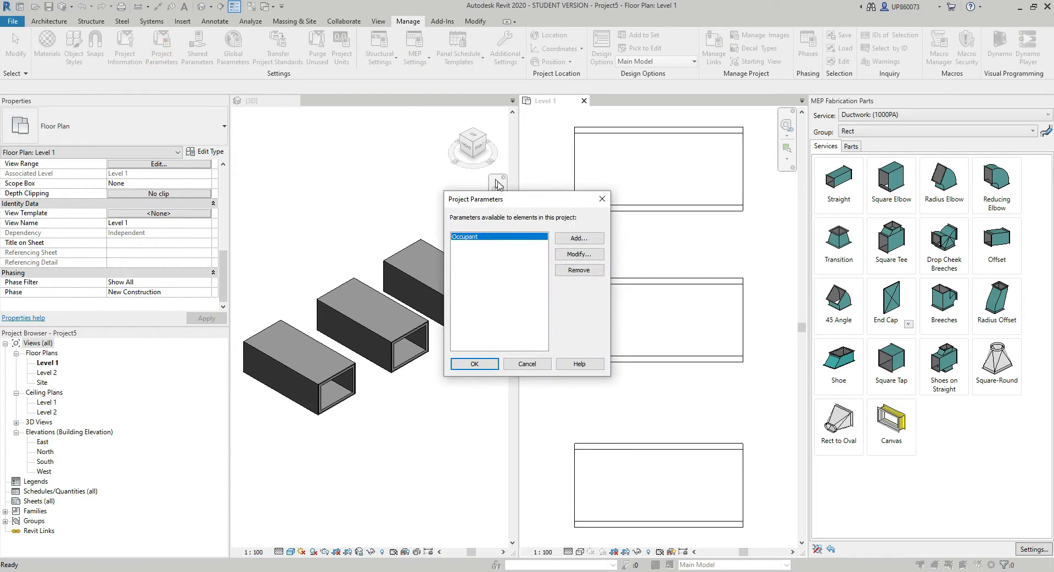
click(581, 240)
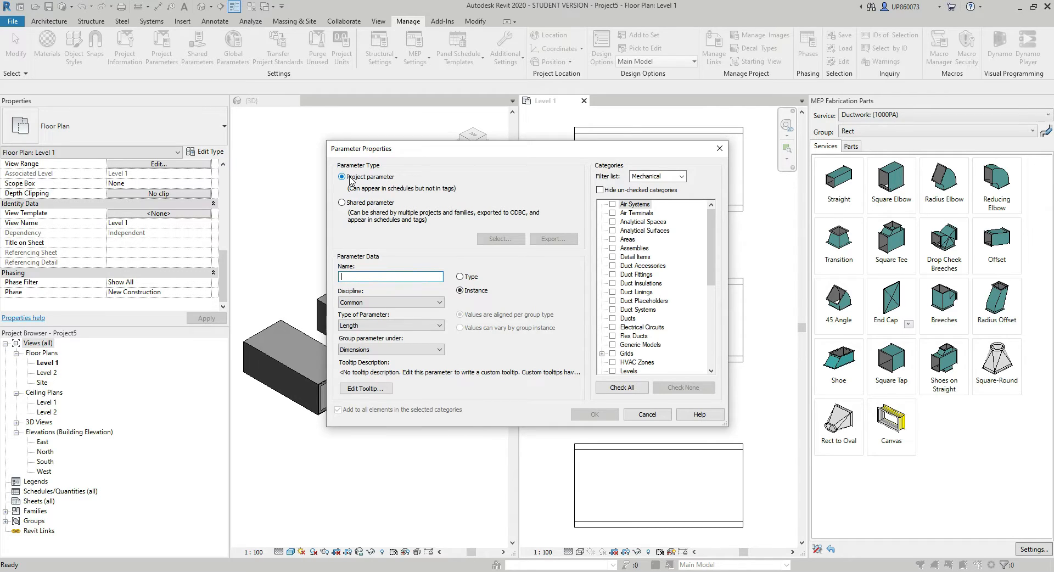
text(Fire Resistance)
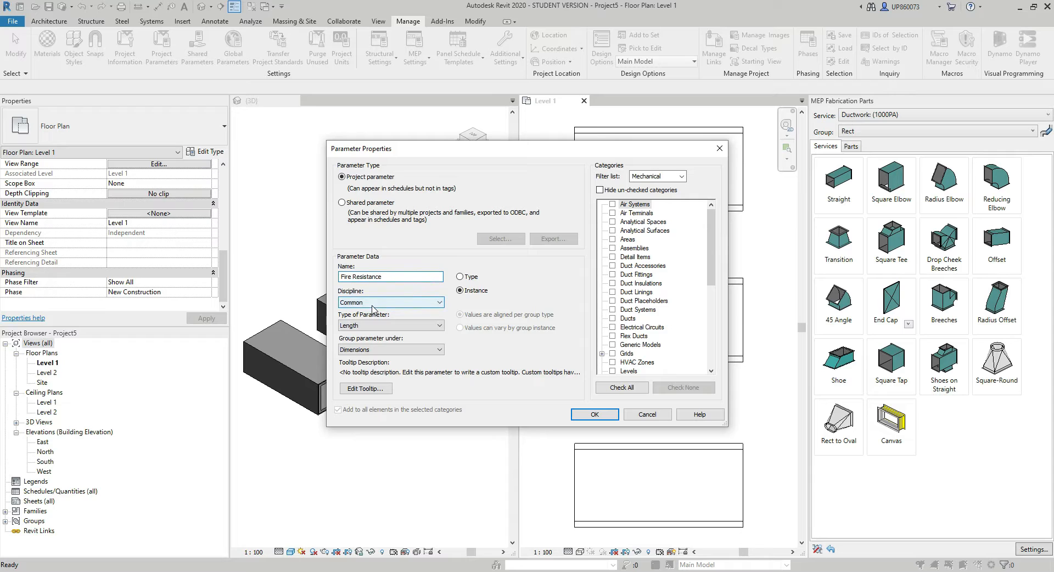
click(378, 326)
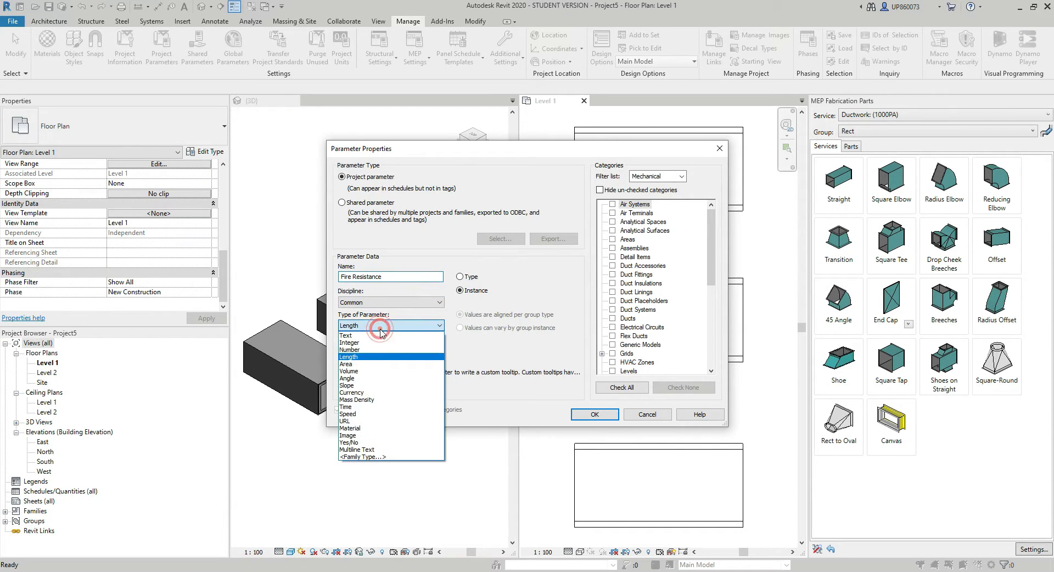
click(378, 335)
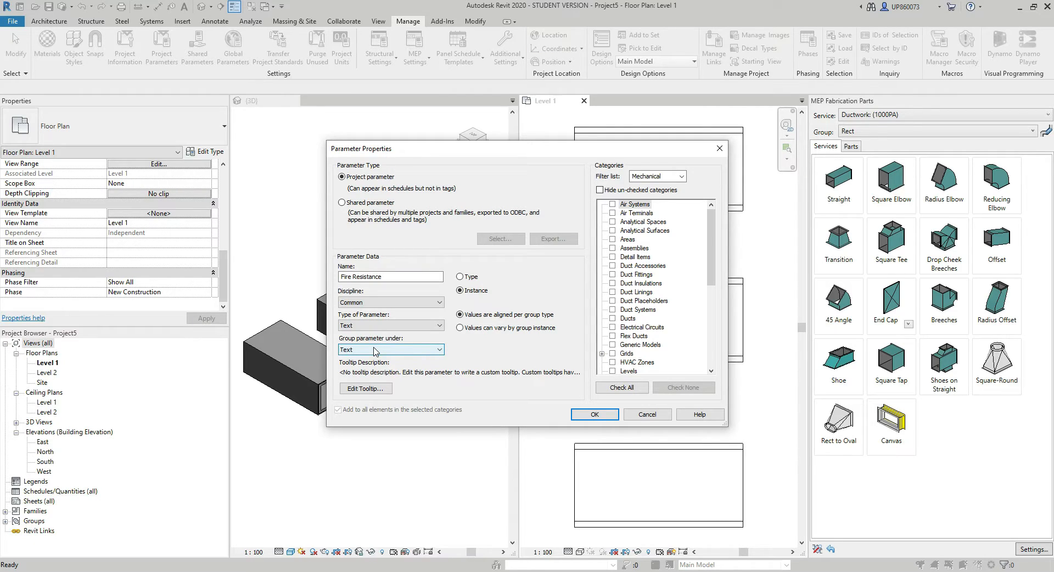
Group the Fire Resistance parameter under Fire Protection and let its values vary by group instance
click(375, 350)
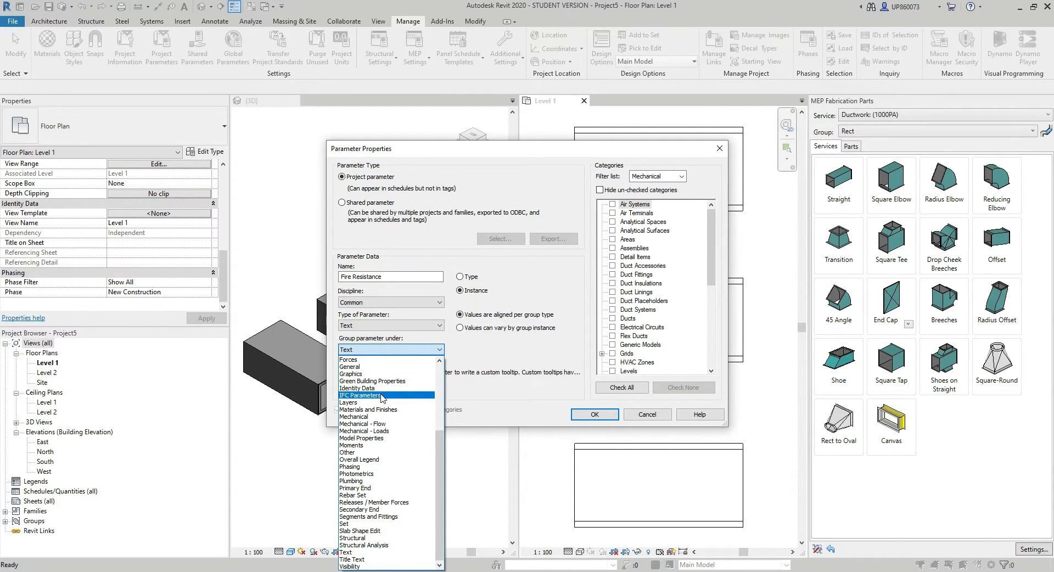
key(f)
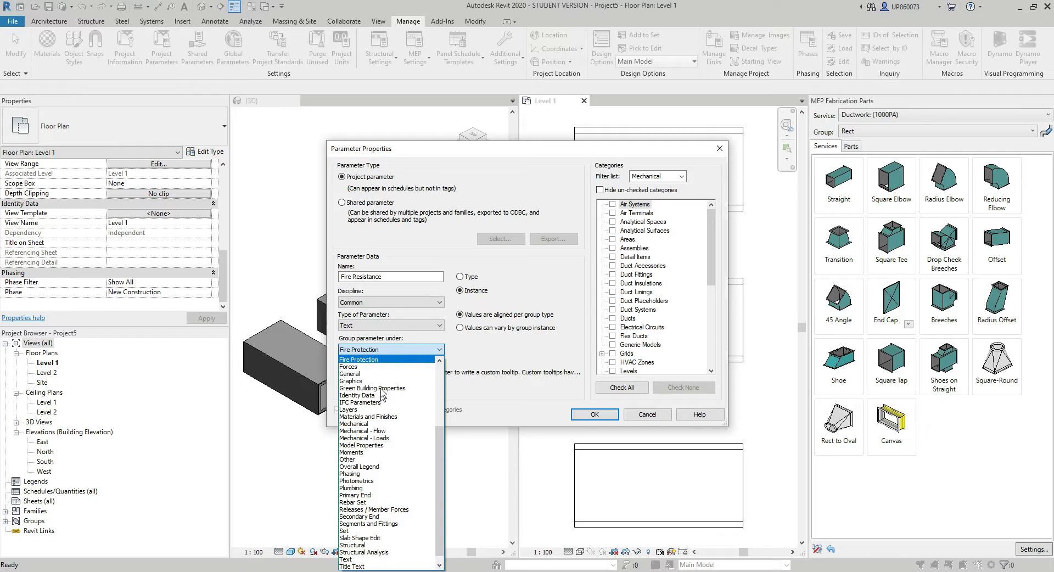
click(373, 360)
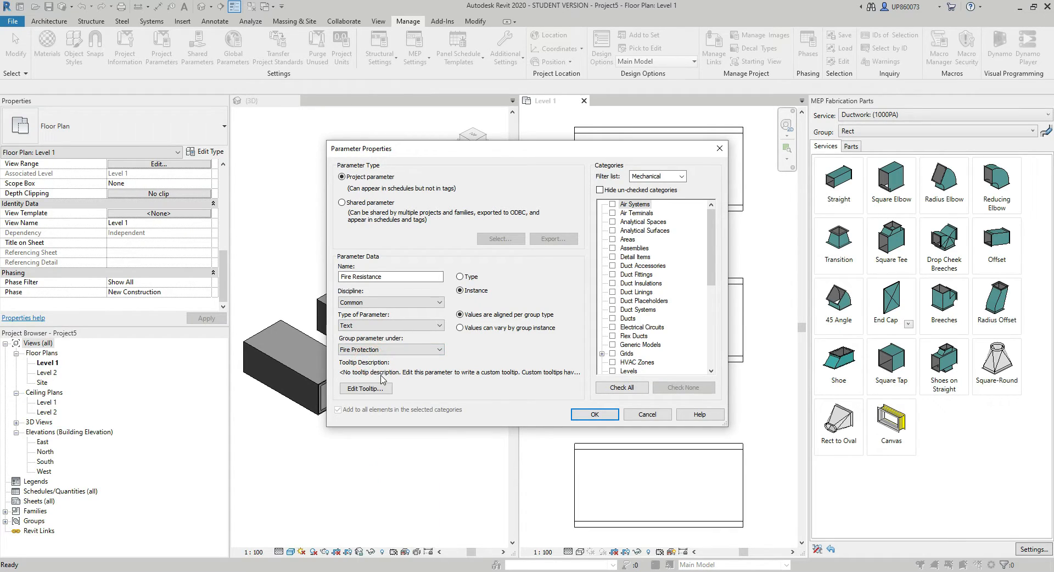
click(459, 328)
Assign the Fire Resistance parameter to MEP Fabrication Ductwork with its Insulation and Lining subcategories, and add it to the project
click(645, 282)
key(m)
scroll(646, 286, down, 1)
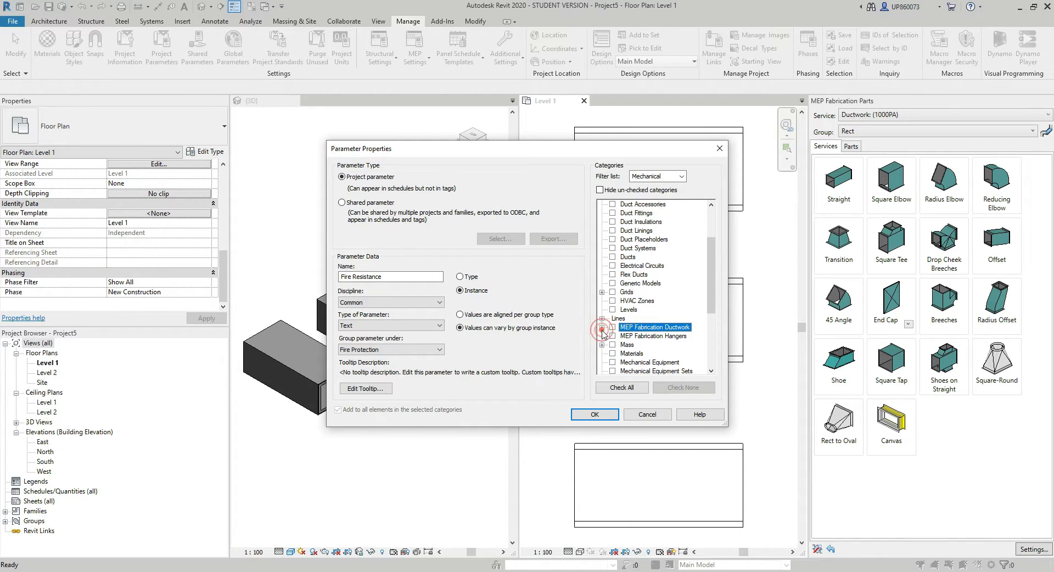
click(601, 327)
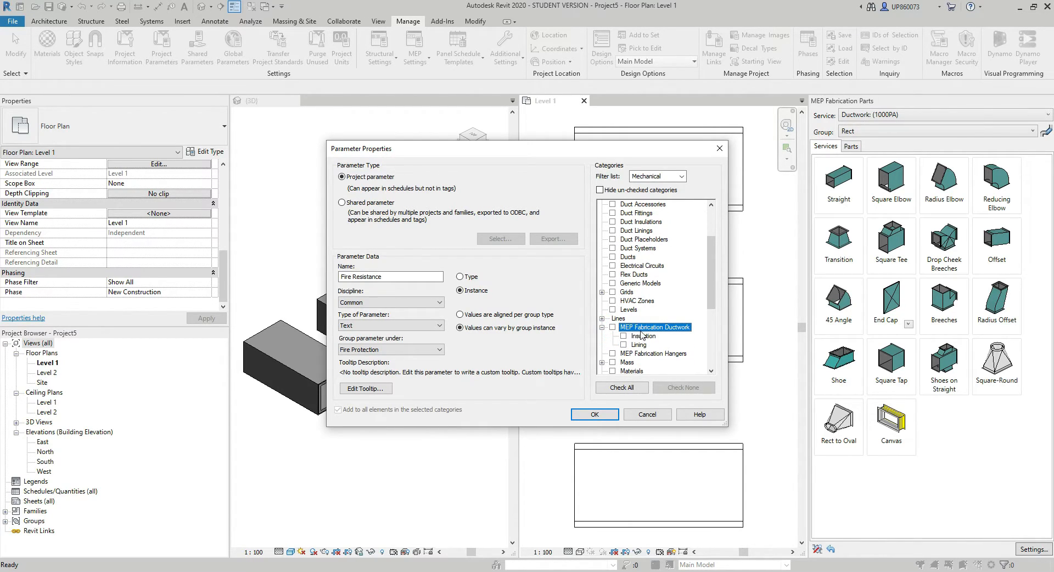
click(612, 327)
click(623, 336)
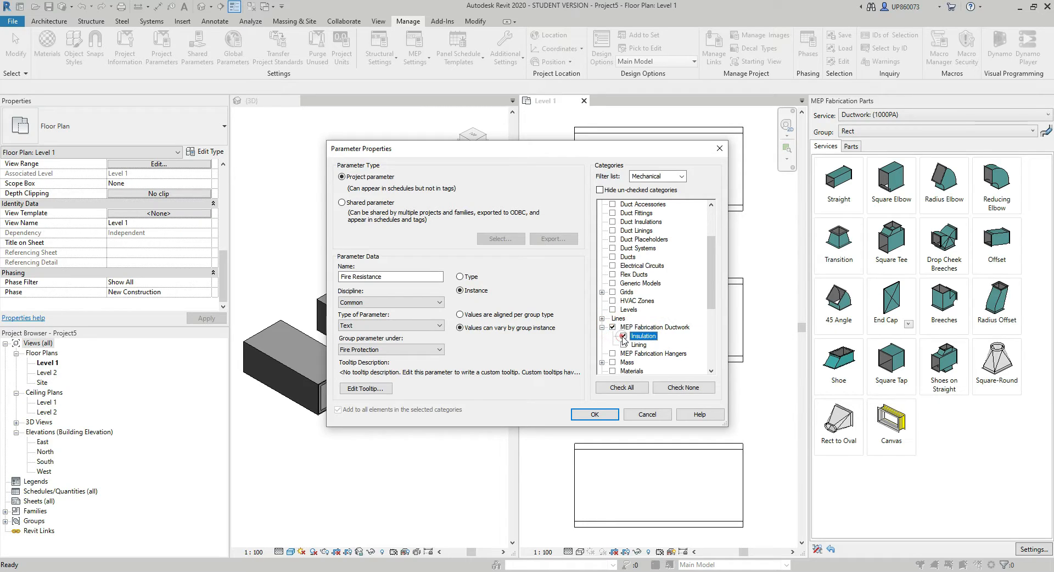
click(624, 344)
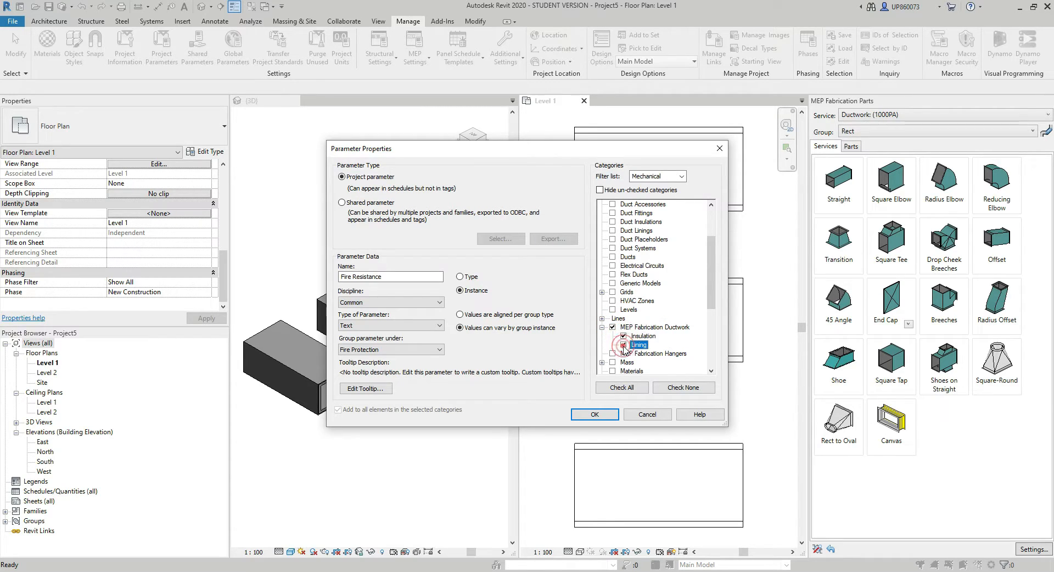
click(600, 190)
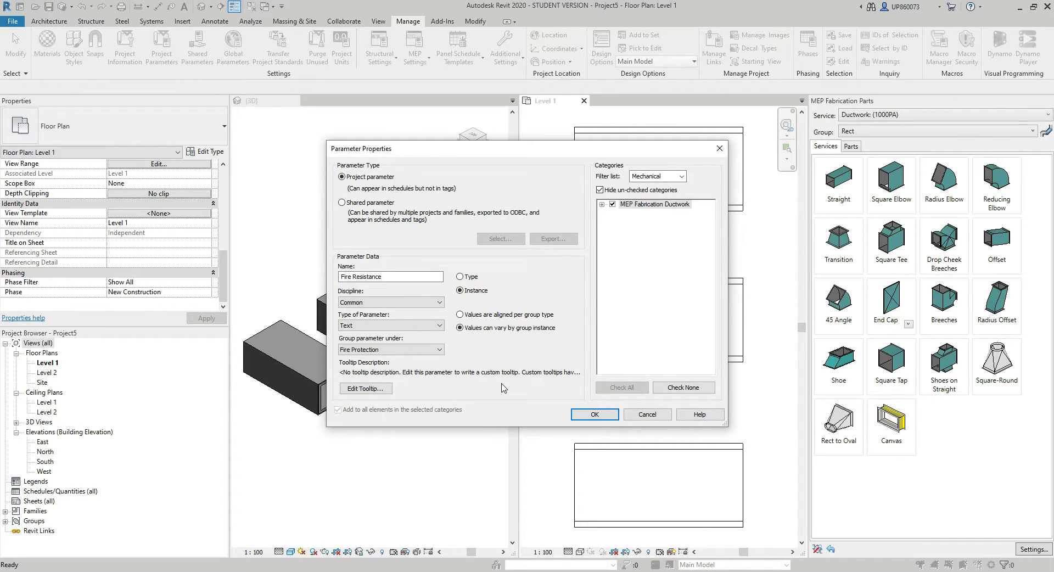
click(588, 415)
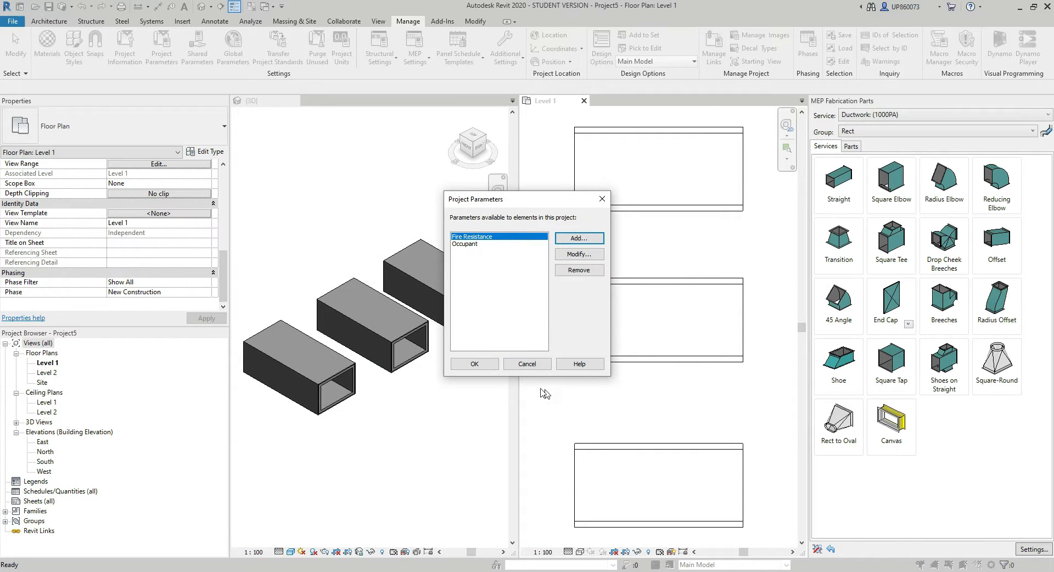
click(487, 364)
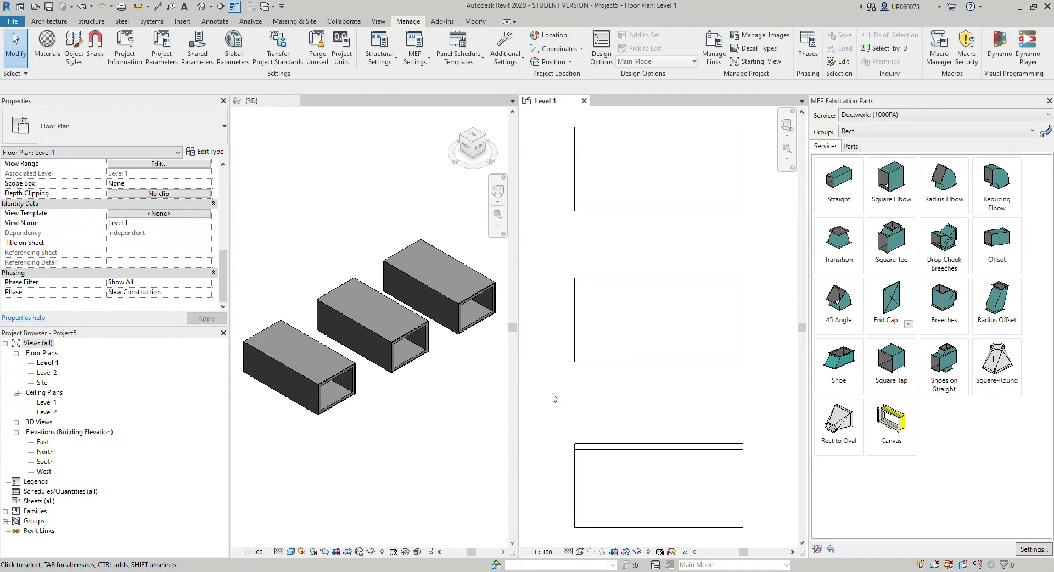
Create a new rule-based view filter named FR30 from the Level 1 floor plan's visibility/graphic overrides
key(v)
key(g)
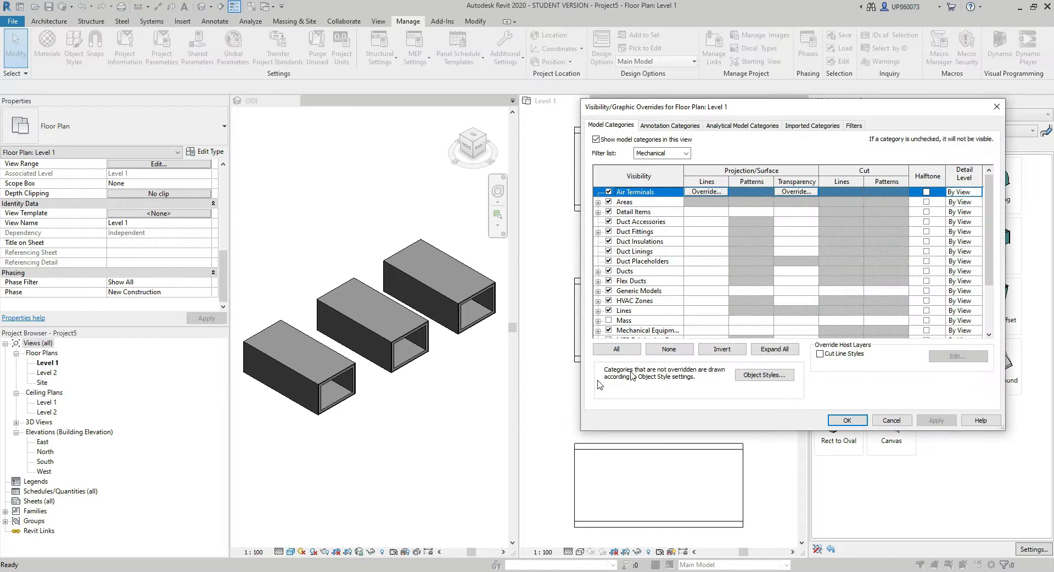
click(854, 127)
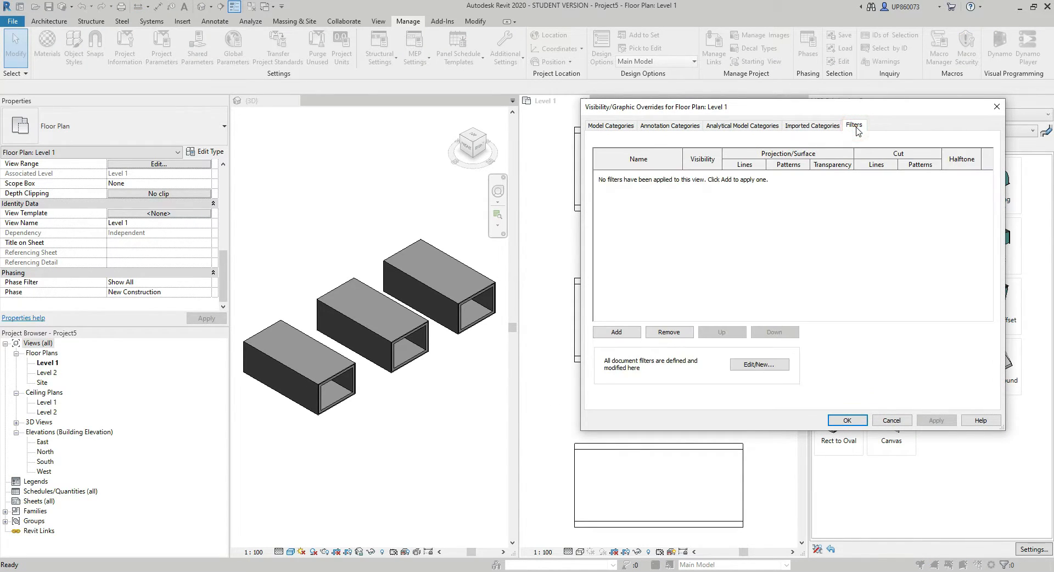
click(758, 365)
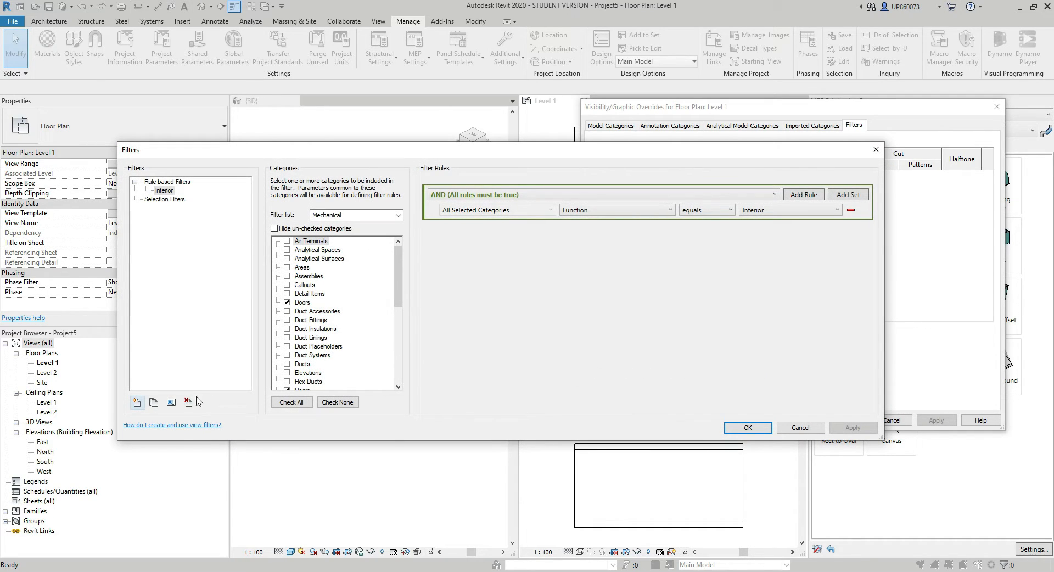
click(137, 403)
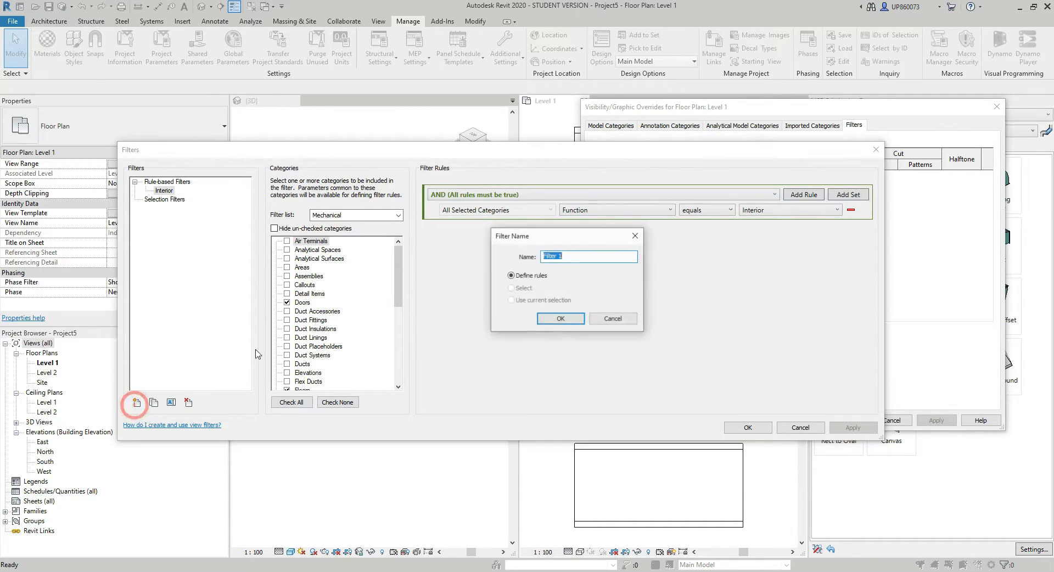
text(FR30)
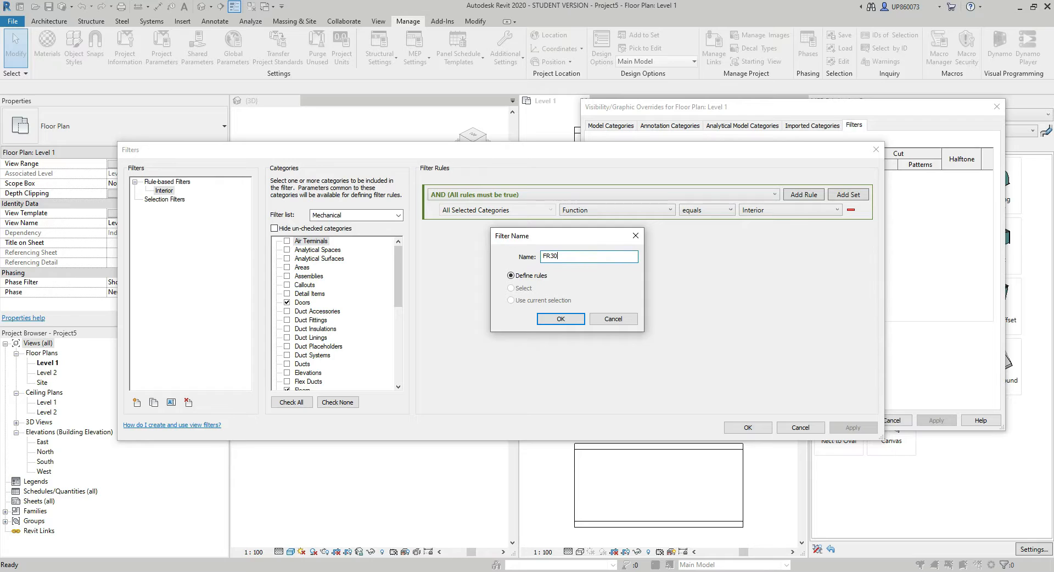
click(559, 320)
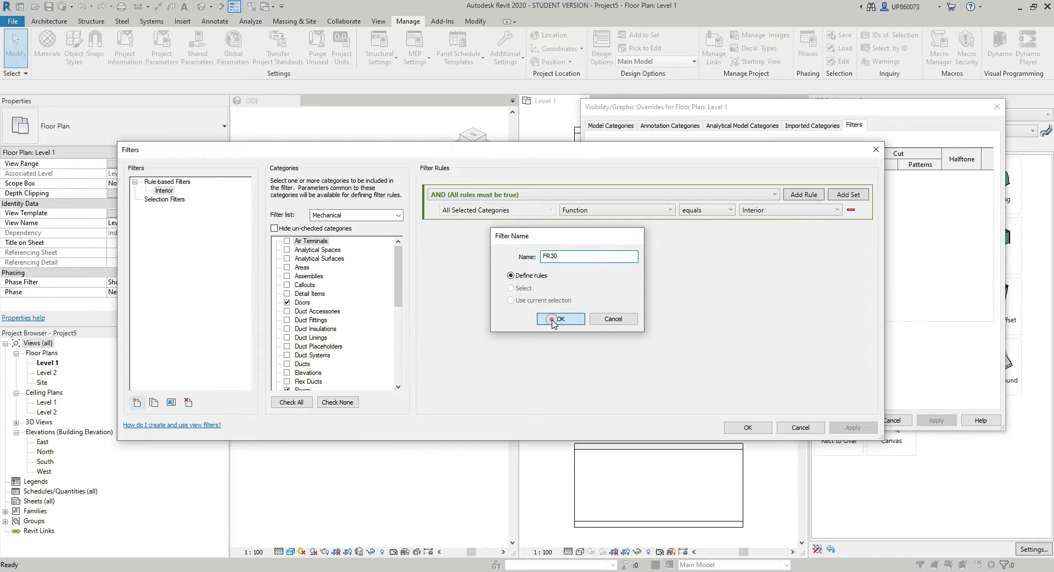
Include MEP Fabrication Ductwork, Insulation and Lining in the FR30 filter and hide the unchecked categories
scroll(358, 314, down, 4)
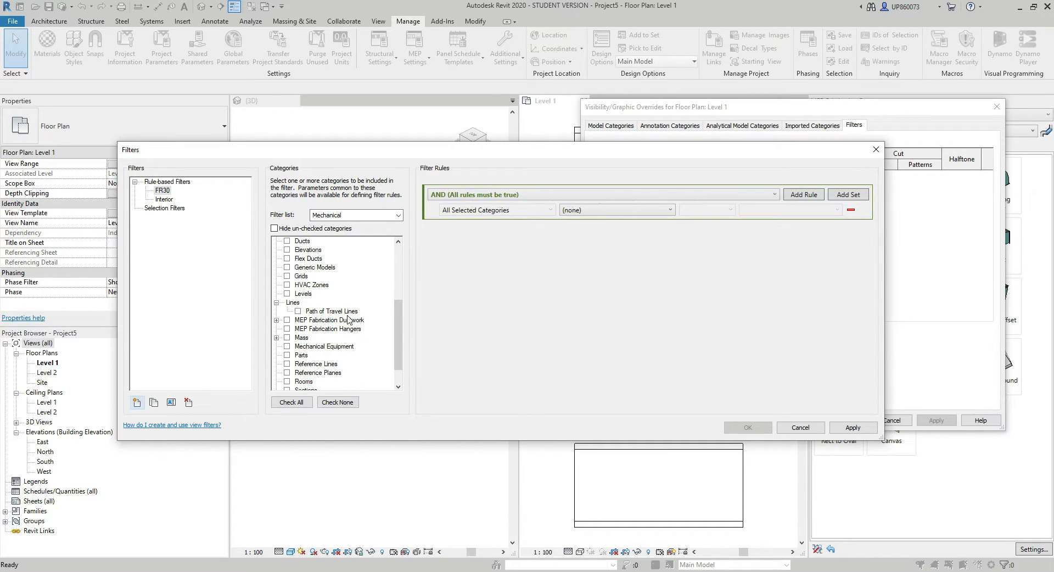
click(276, 320)
click(287, 320)
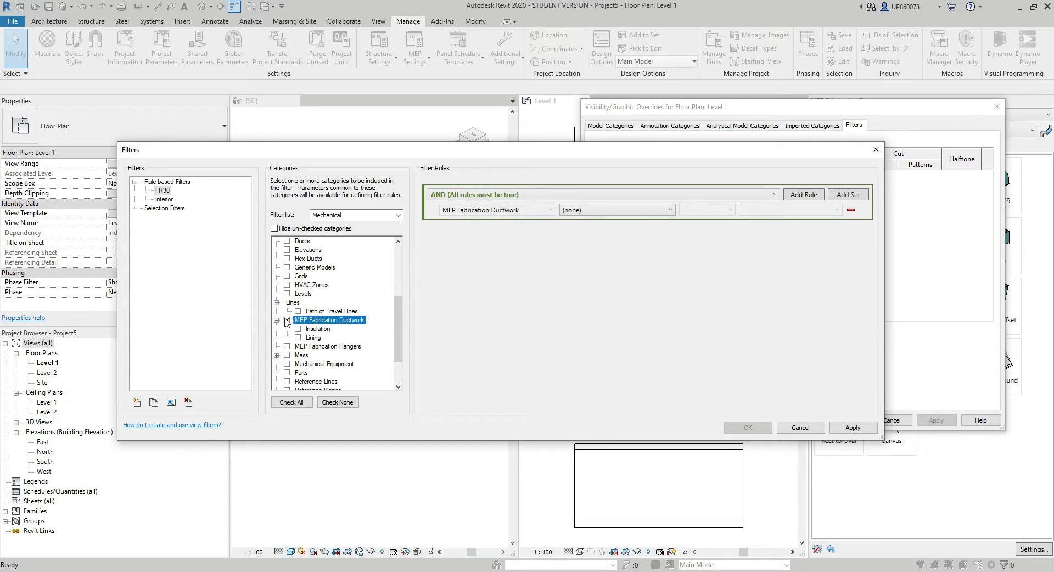
click(297, 328)
click(297, 337)
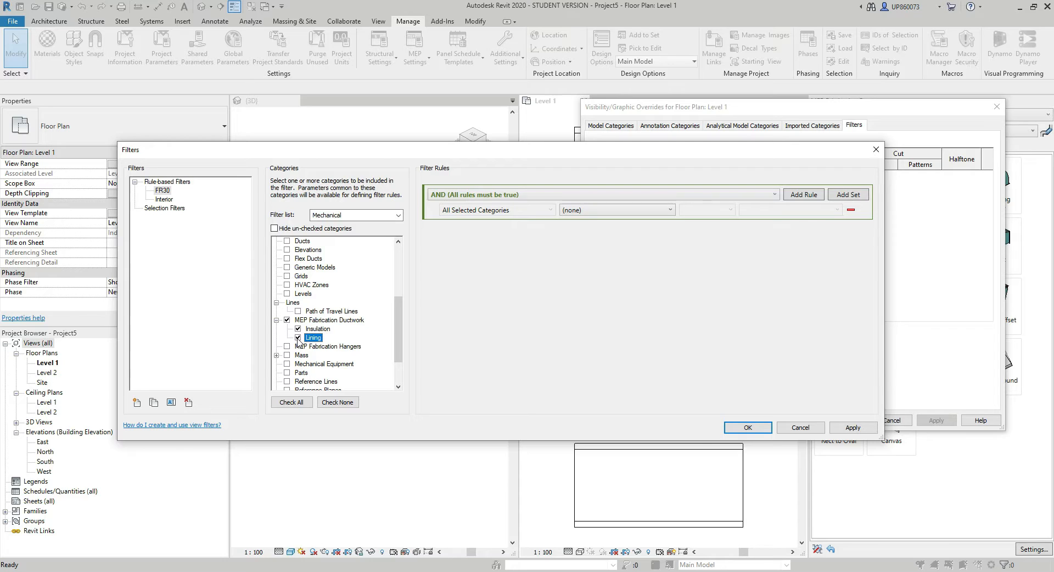
click(274, 228)
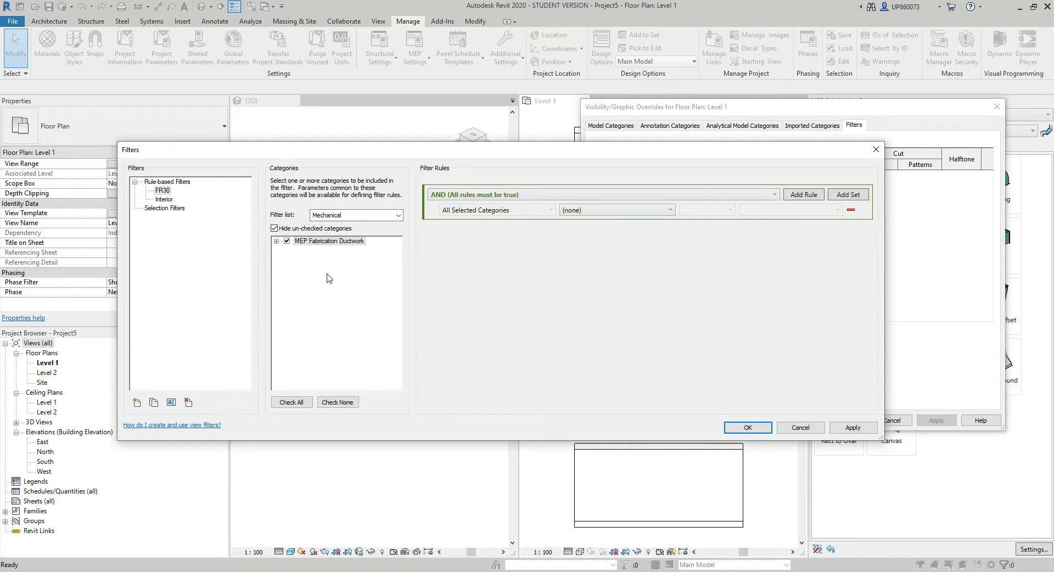
Define the FR30 filter rule as Fire Resistance equals FR30 and apply it
click(588, 211)
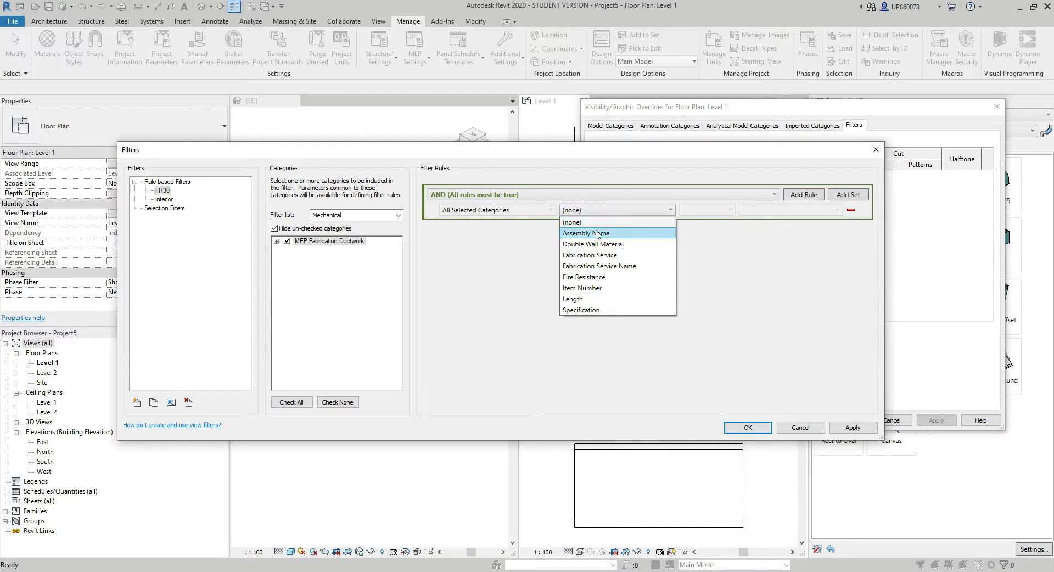
click(607, 277)
click(717, 209)
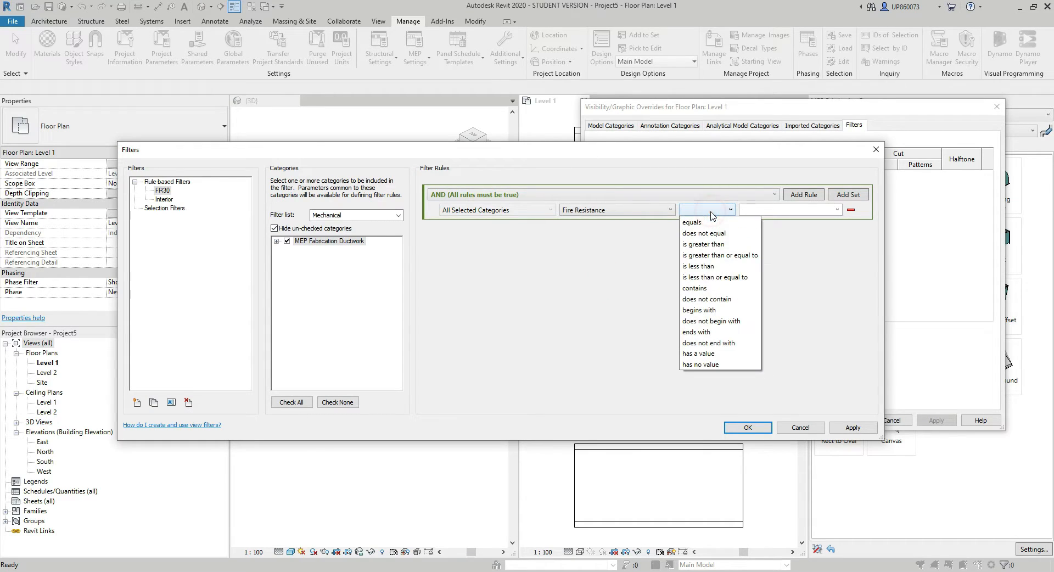
click(712, 223)
click(771, 211)
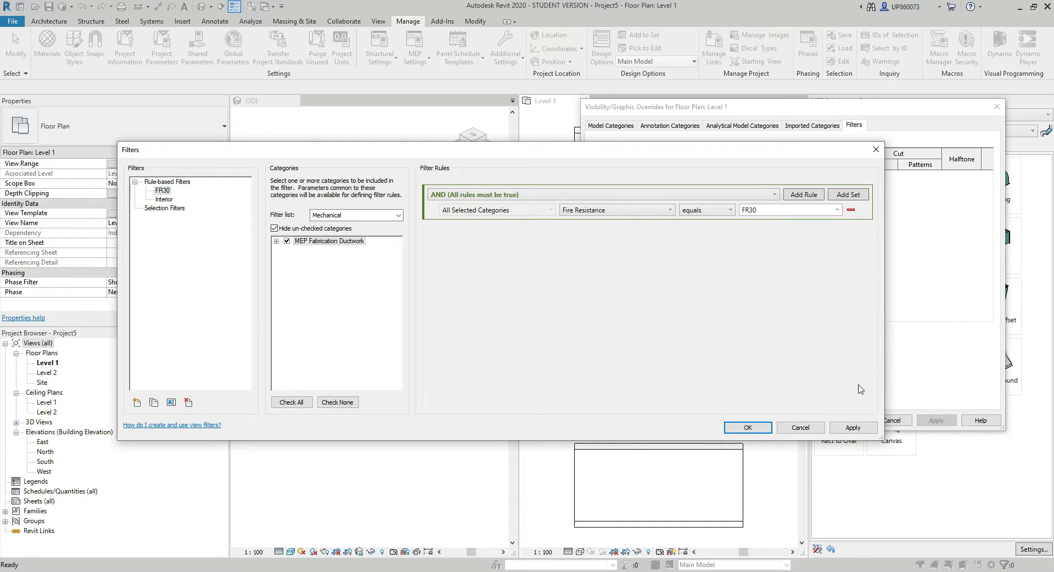
click(856, 428)
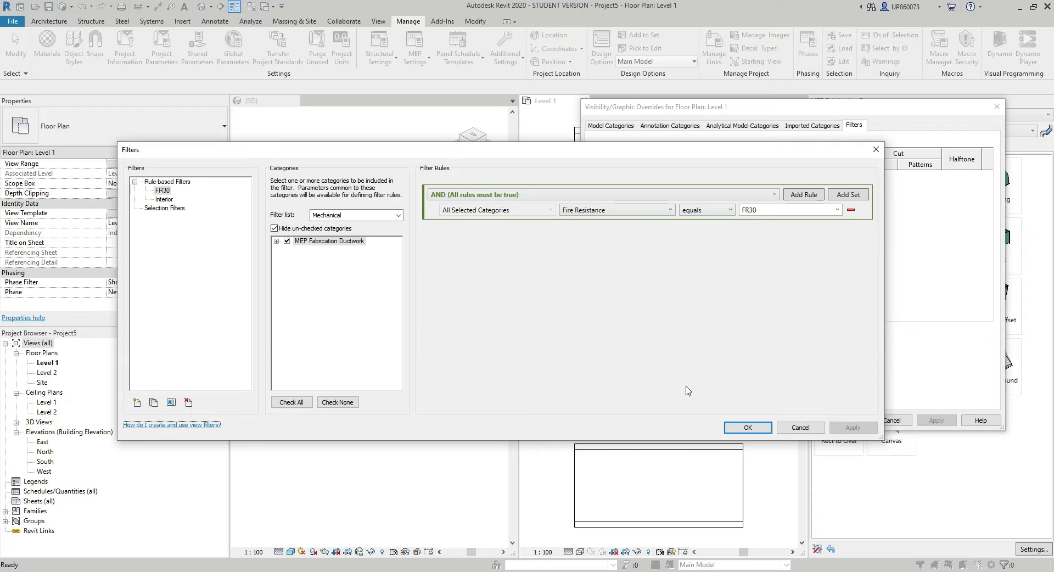
Make two duplicates of the FR30 filter
click(161, 191)
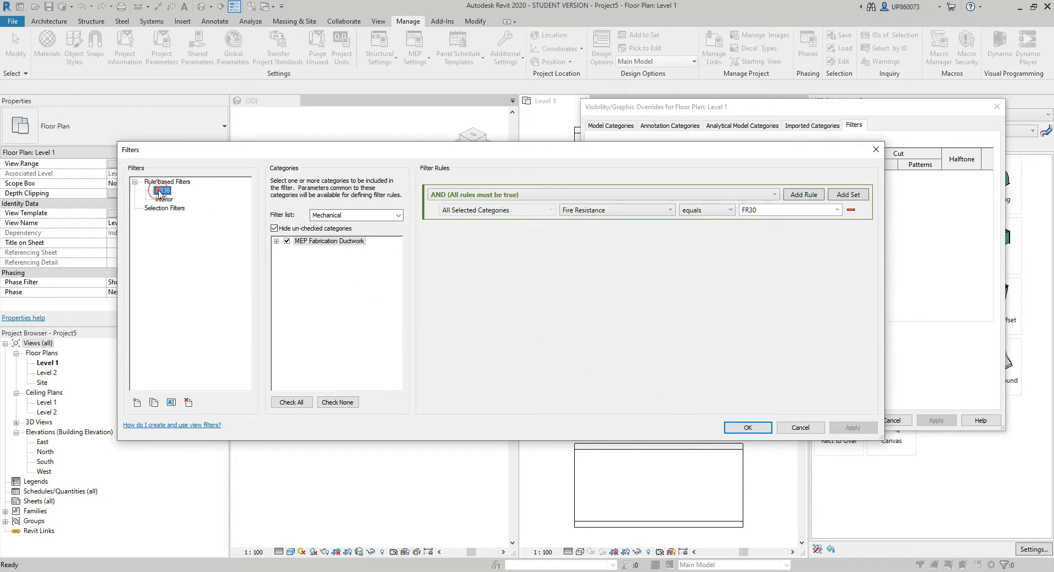
click(154, 402)
click(153, 402)
Rename the first copy of the FR30 filter as FR60
click(166, 200)
right_click(165, 200)
click(188, 218)
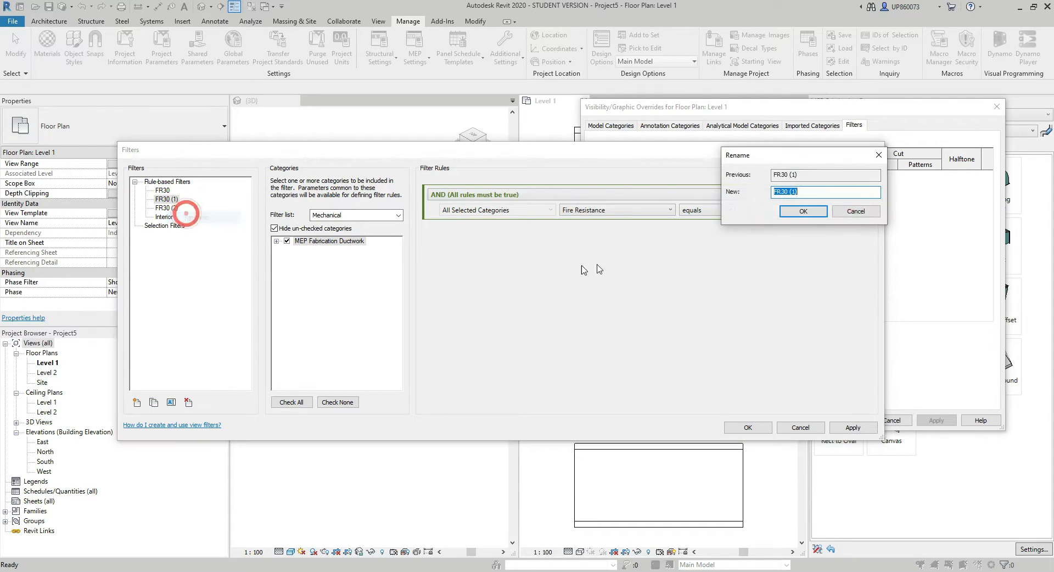
click(807, 192)
key(BackSpace)
key(BackSpace)
key(BackSpace)
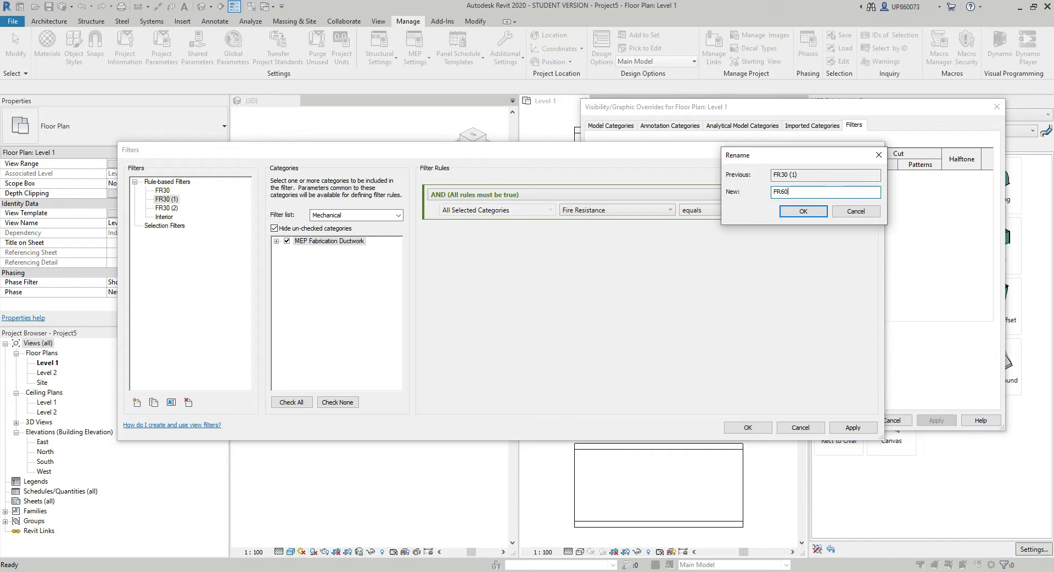
click(802, 211)
Set the FR60 filter's Fire Resistance rule value to FR60 and apply it
click(785, 209)
click(785, 209)
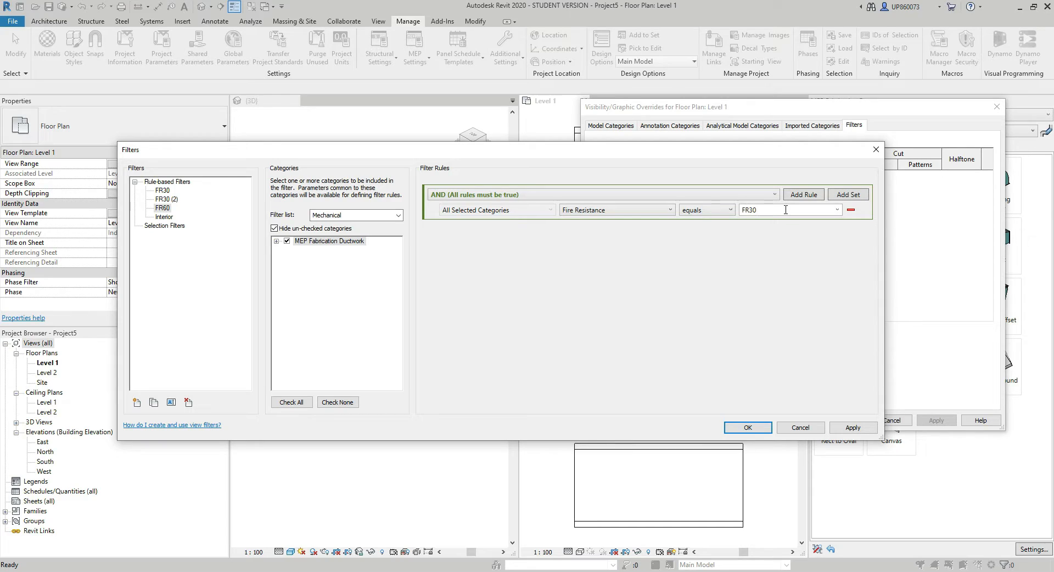
text(60)
click(857, 428)
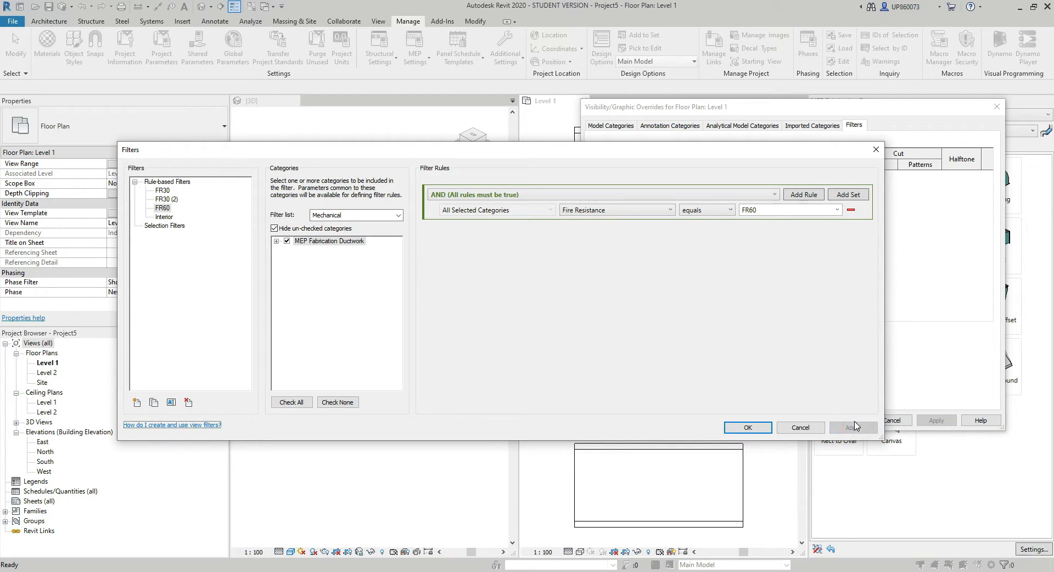
Rename the remaining copy of the FR30 filter as FR90
click(171, 203)
right_click(171, 203)
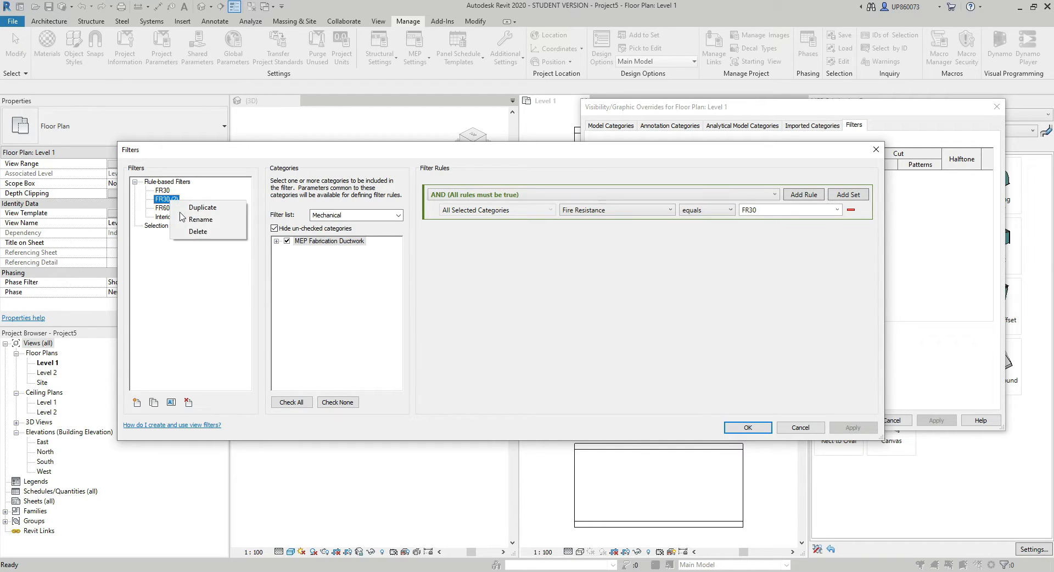
click(192, 218)
click(817, 197)
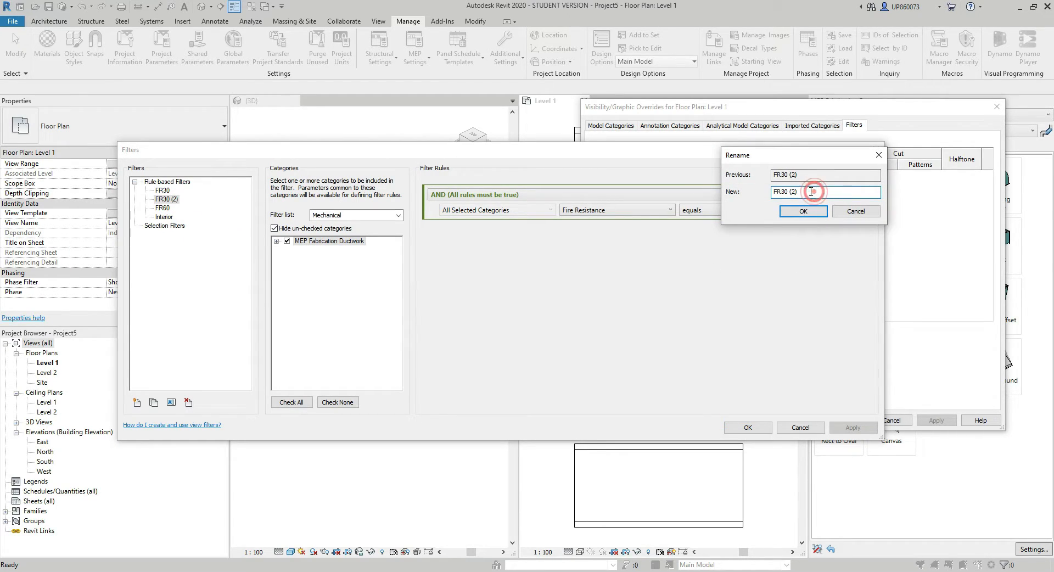
key(BackSpace)
key(BackSpace)
key(BackSpace)
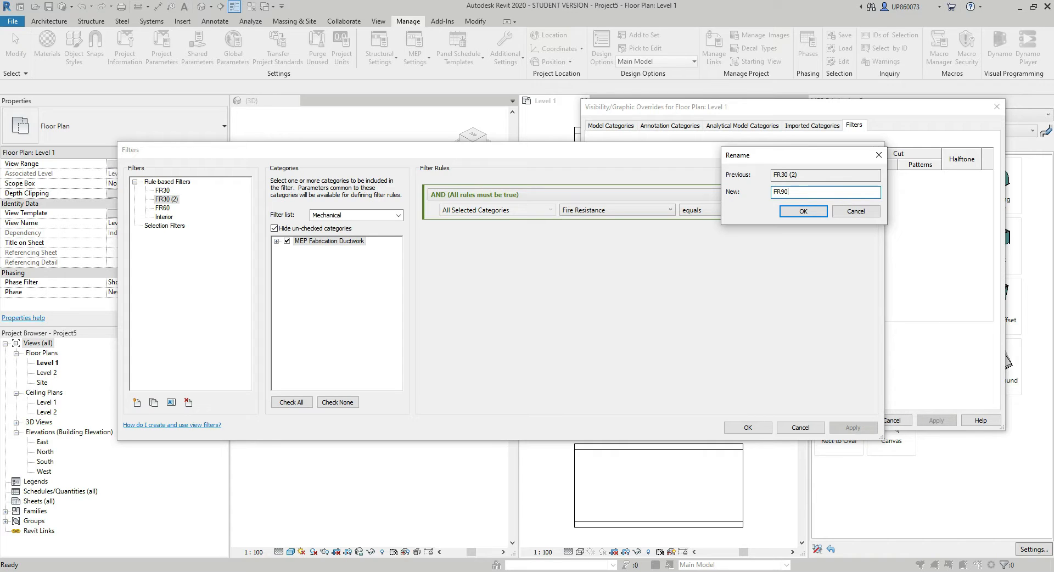
click(815, 211)
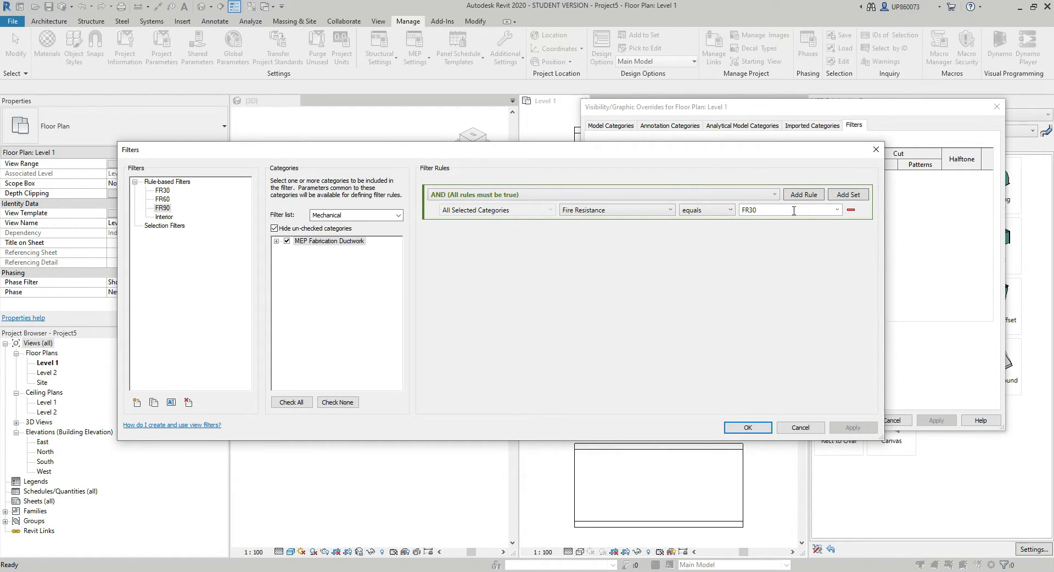
Set the FR90 filter's Fire Resistance rule value to FR90 and accept the filter definitions
key(BackSpace)
text(90)
click(850, 427)
click(747, 427)
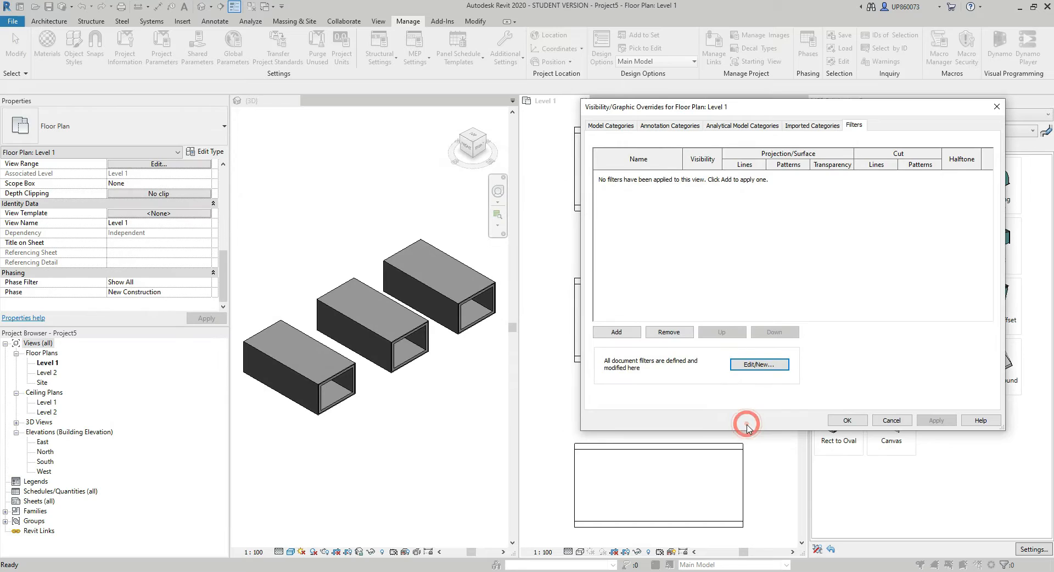
Add the FR30, FR60 and FR90 filters to the Level 1 floor plan's visibility/graphic overrides
click(628, 335)
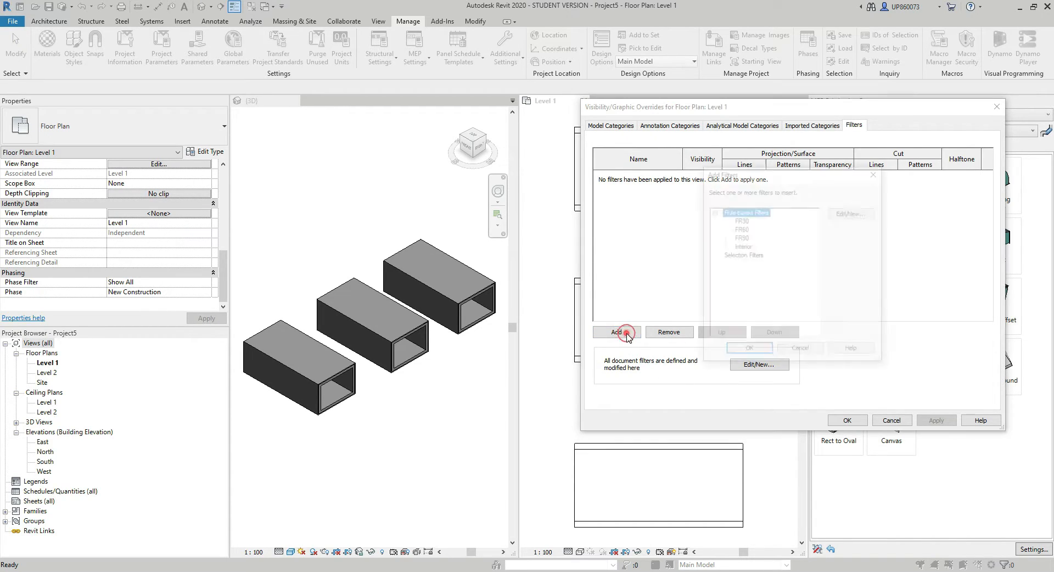
click(741, 237)
shift+click(745, 221)
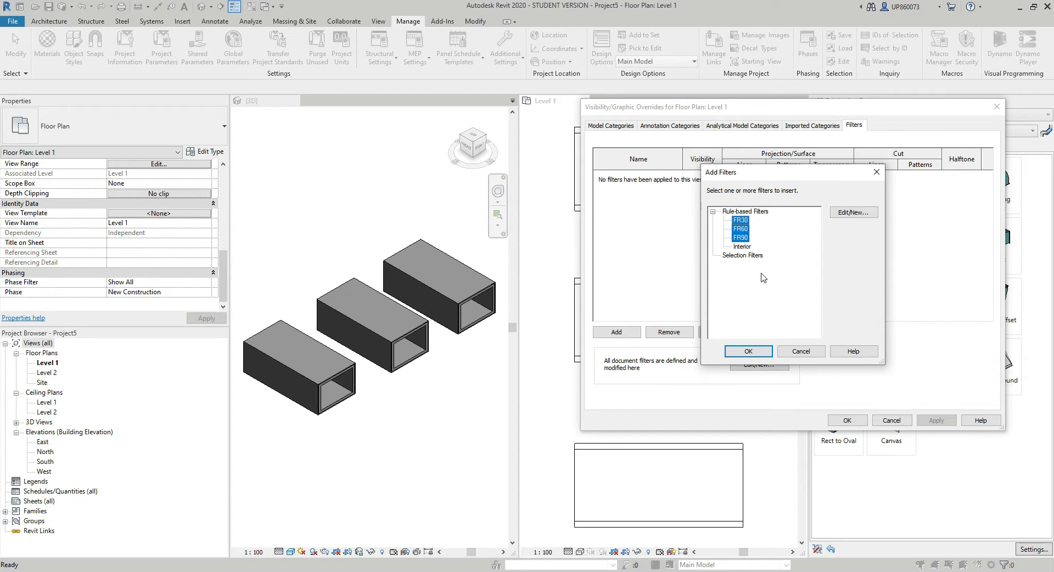
click(750, 352)
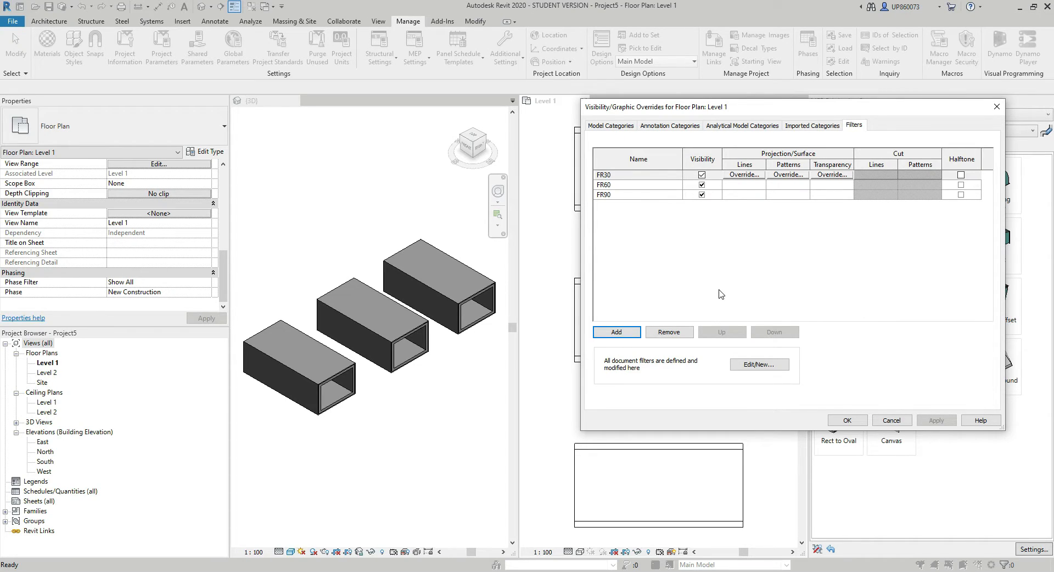
Override the FR30 filter's projection/surface pattern with a solid foreground fill in orange, RGB 255-128-000
click(797, 175)
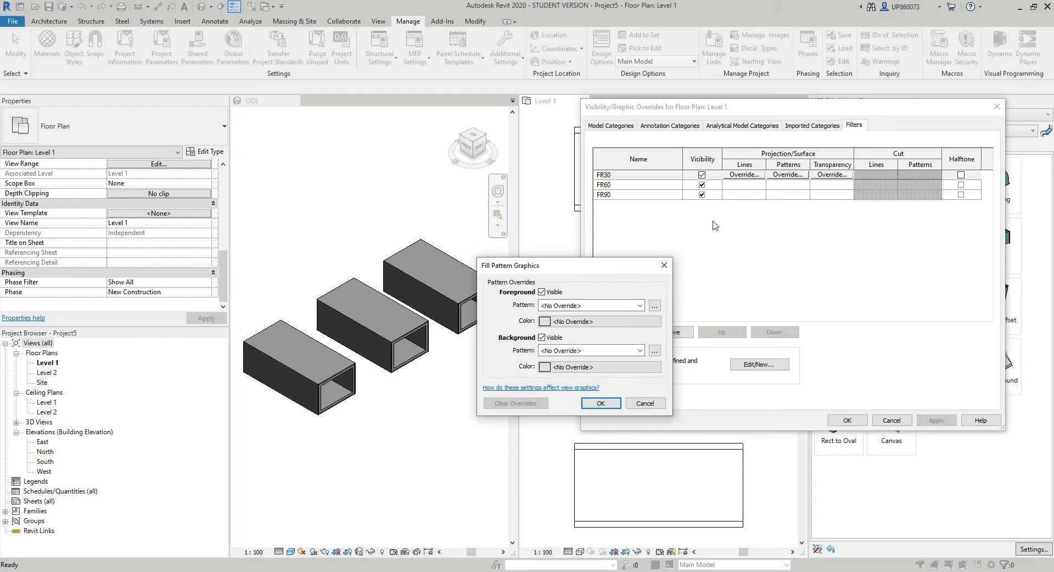
click(614, 306)
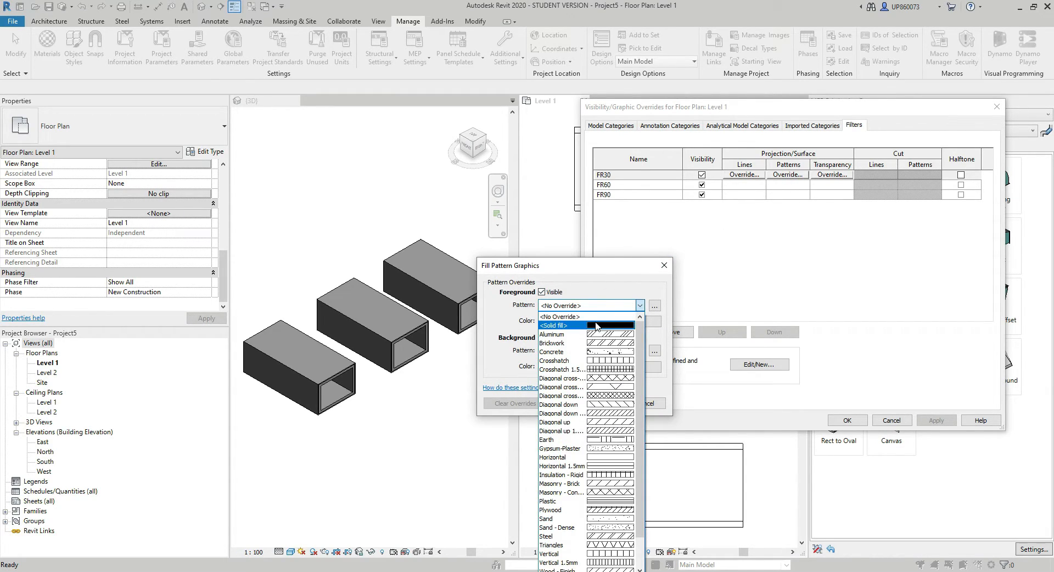
click(597, 326)
click(590, 322)
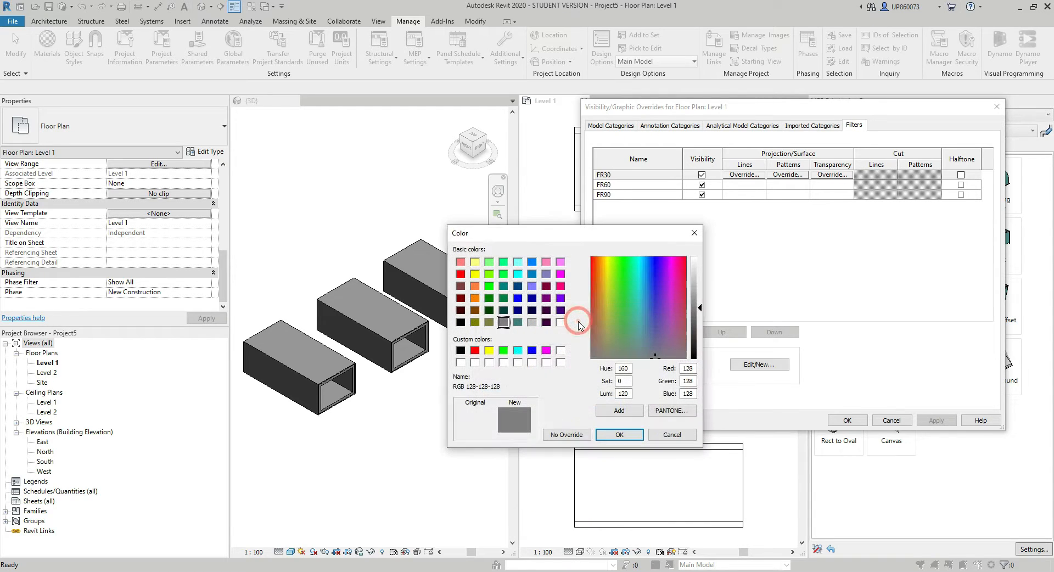
click(474, 297)
click(613, 433)
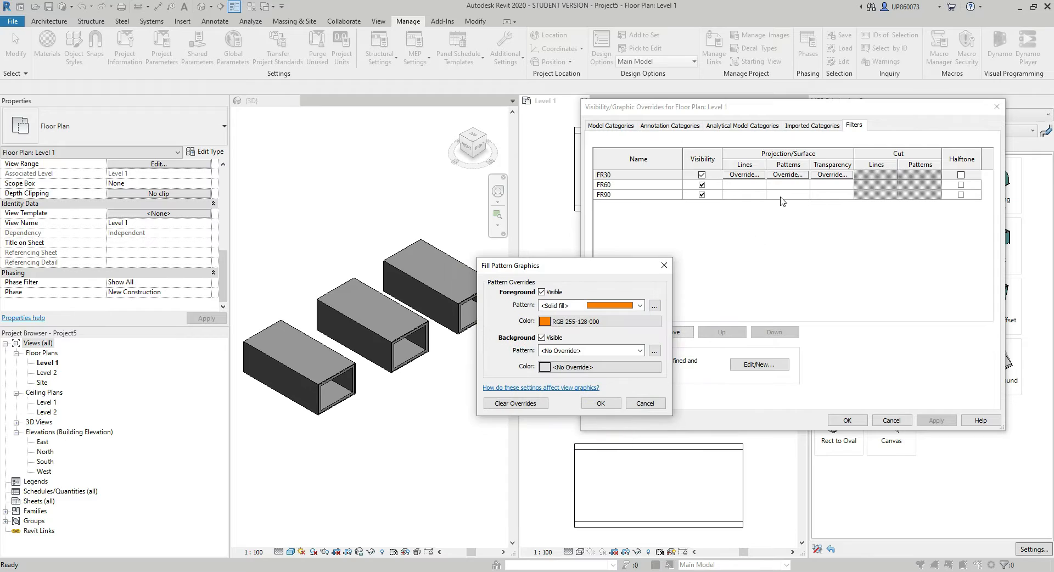
click(598, 401)
Override the FR60 filter's projection/surface pattern with a solid foreground fill in purple, RGB 128-000-255
click(785, 188)
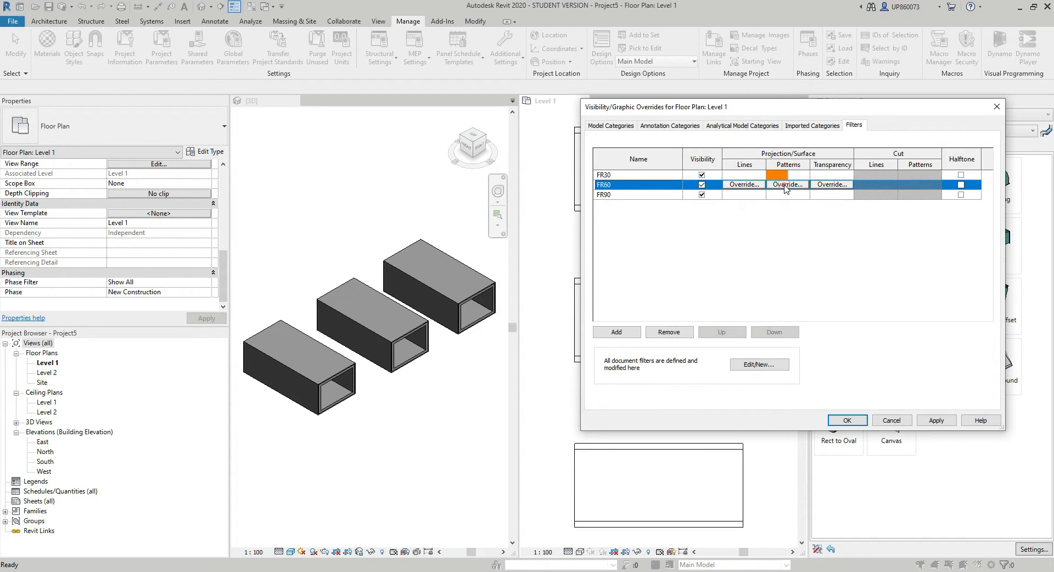
click(786, 184)
click(603, 303)
click(574, 326)
click(587, 328)
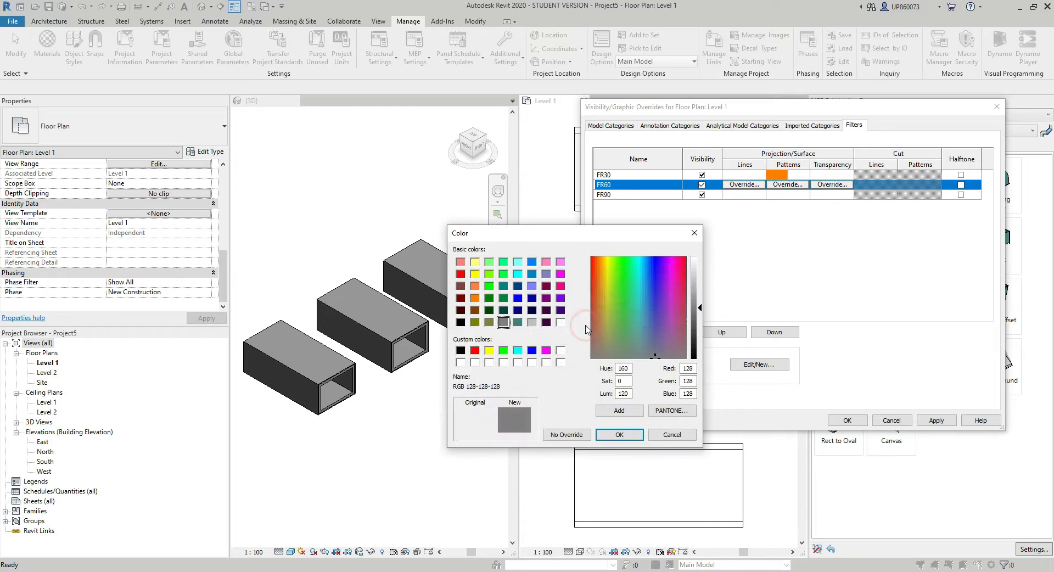
click(562, 300)
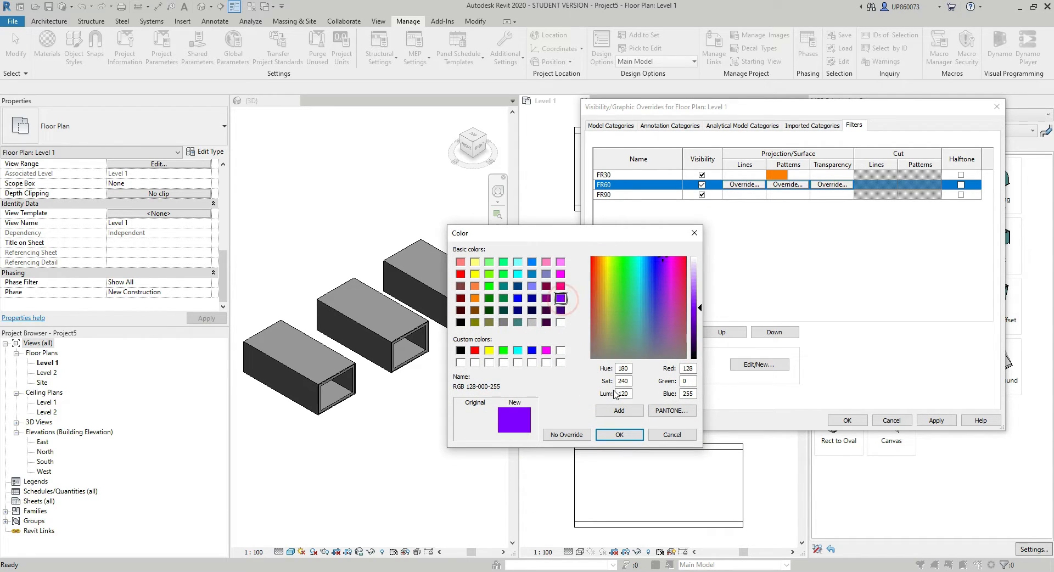
click(619, 434)
click(615, 403)
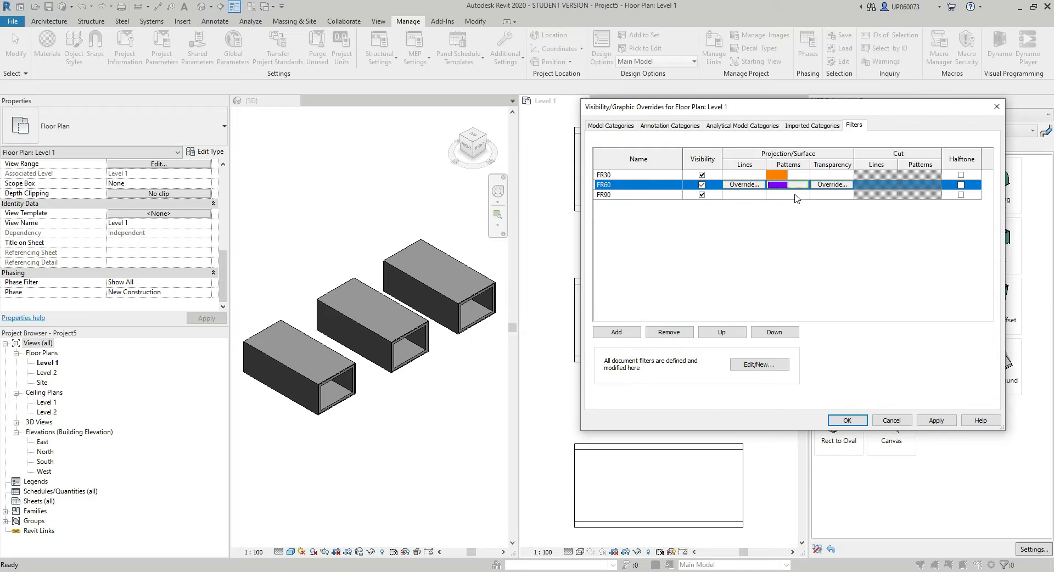
Override the FR90 filter's projection/surface pattern with a solid red foreground fill and accept the Level 1 visibility/graphic overrides
click(777, 195)
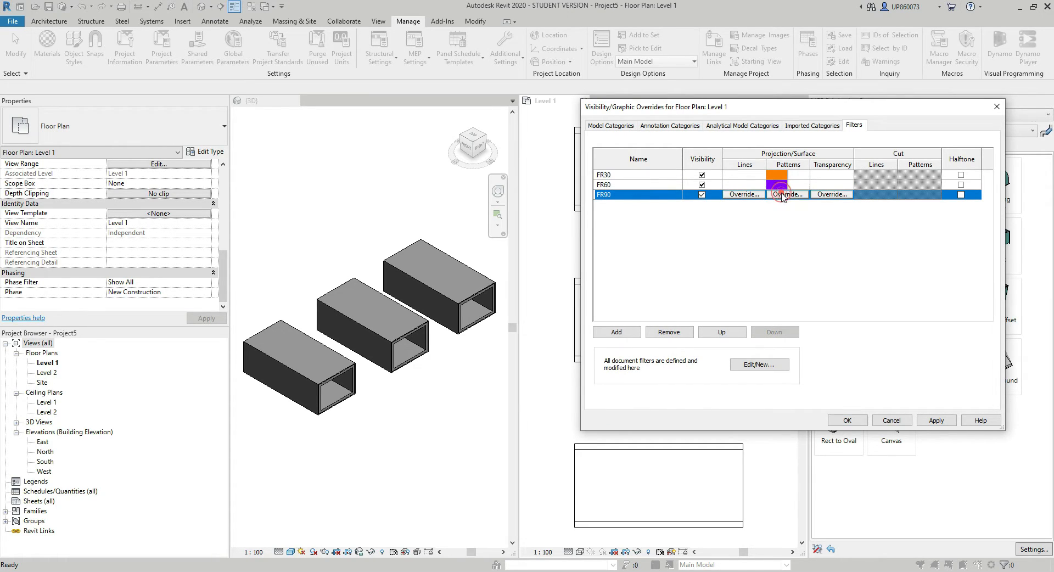
click(787, 194)
click(593, 306)
click(588, 325)
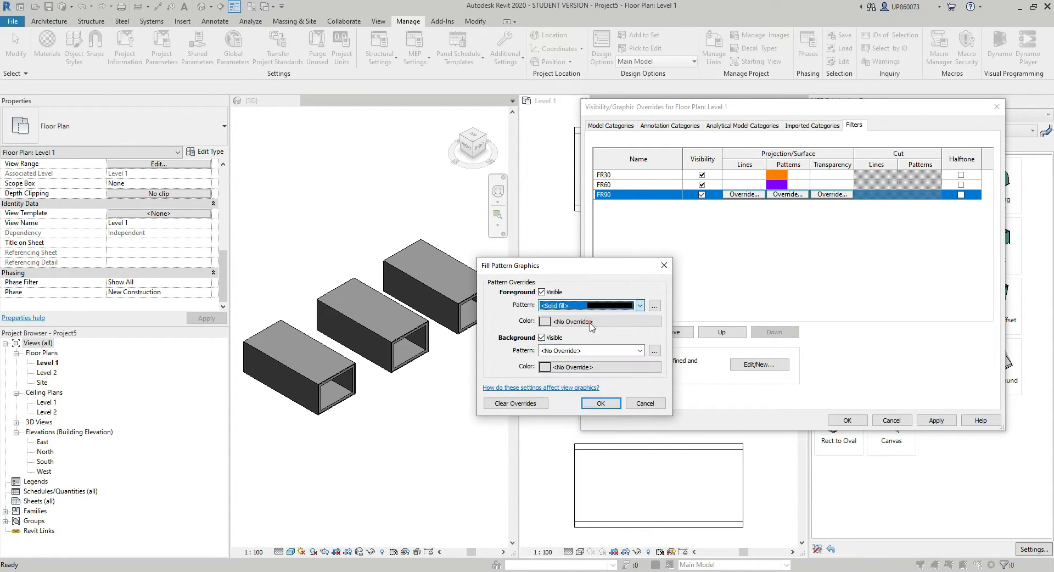
click(573, 322)
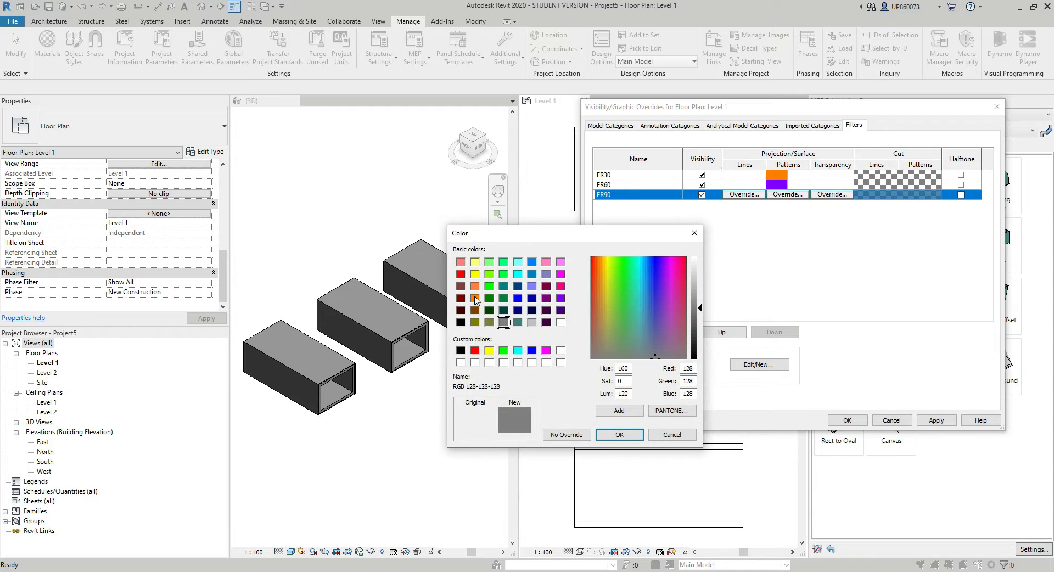
click(474, 350)
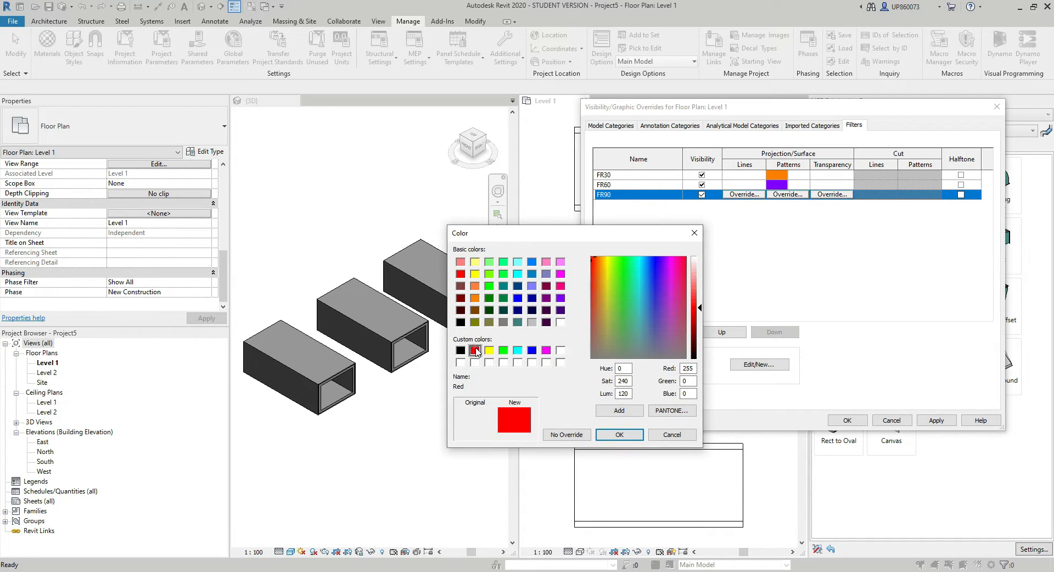
click(607, 436)
click(603, 404)
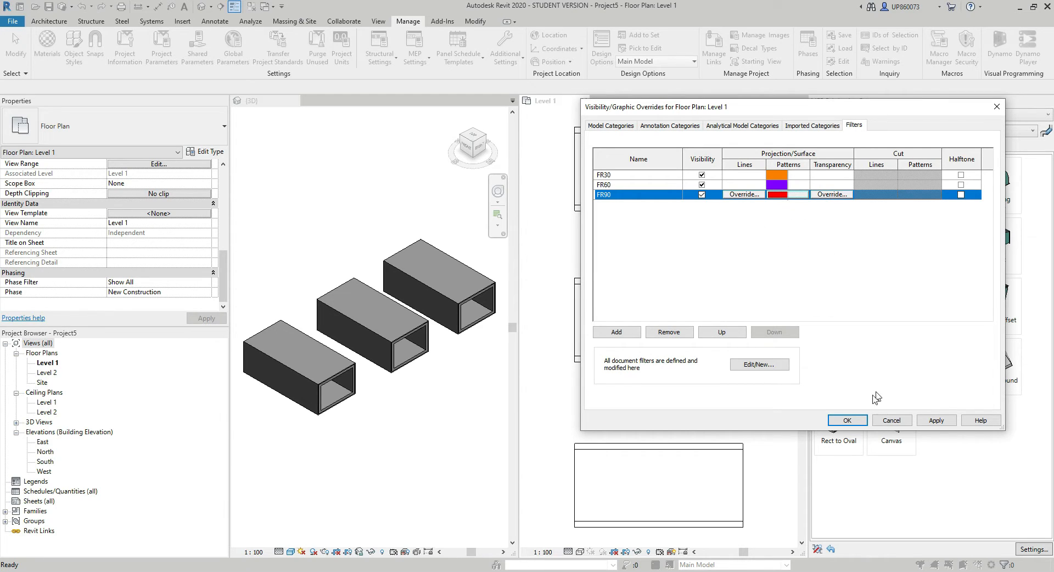
click(848, 420)
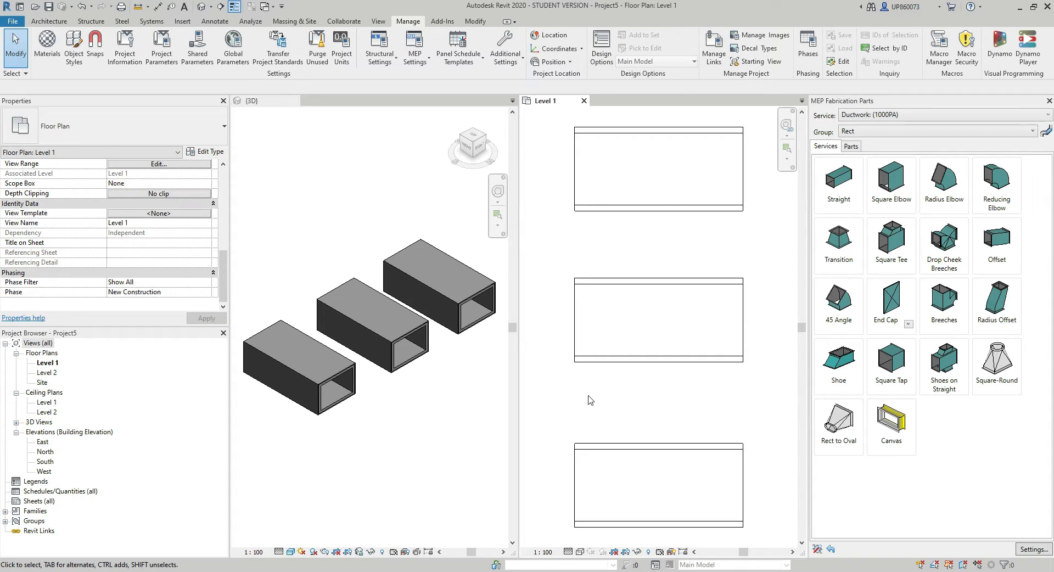
Set the Fire Resistance of the uppermost duct in the Level 1 plan to FR30
click(586, 206)
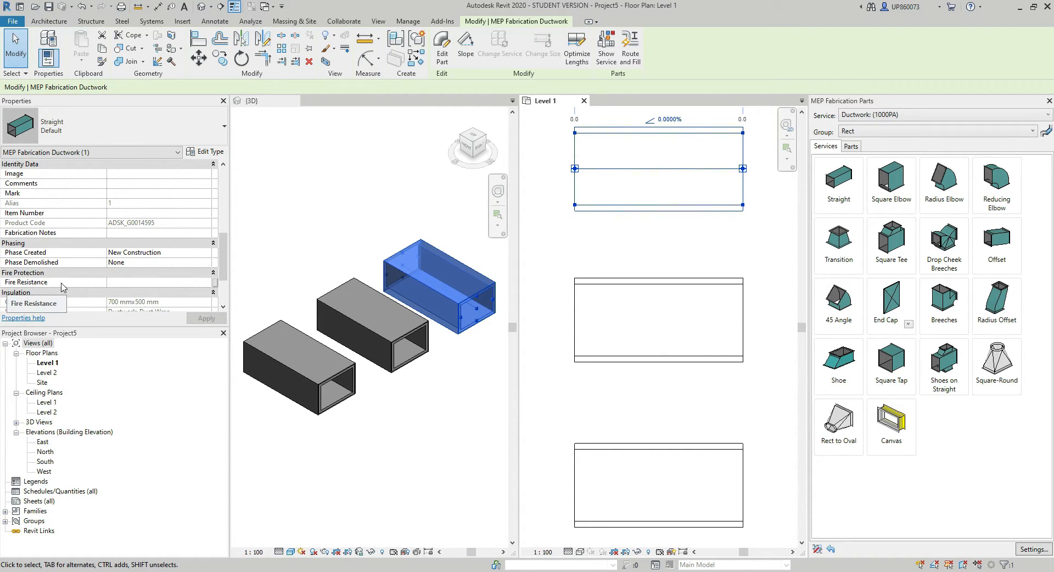
click(134, 283)
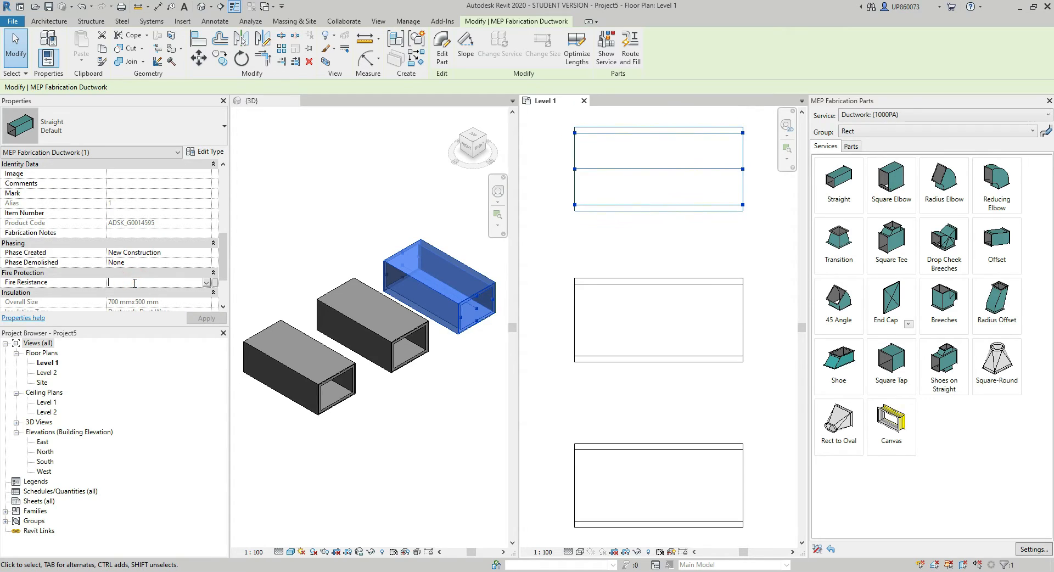
text(FR30)
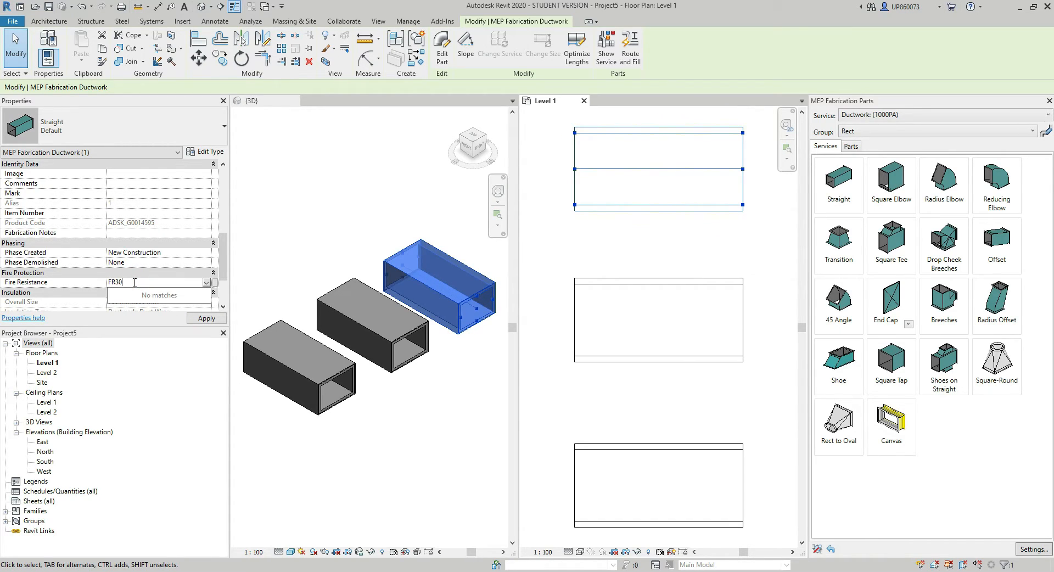
click(83, 282)
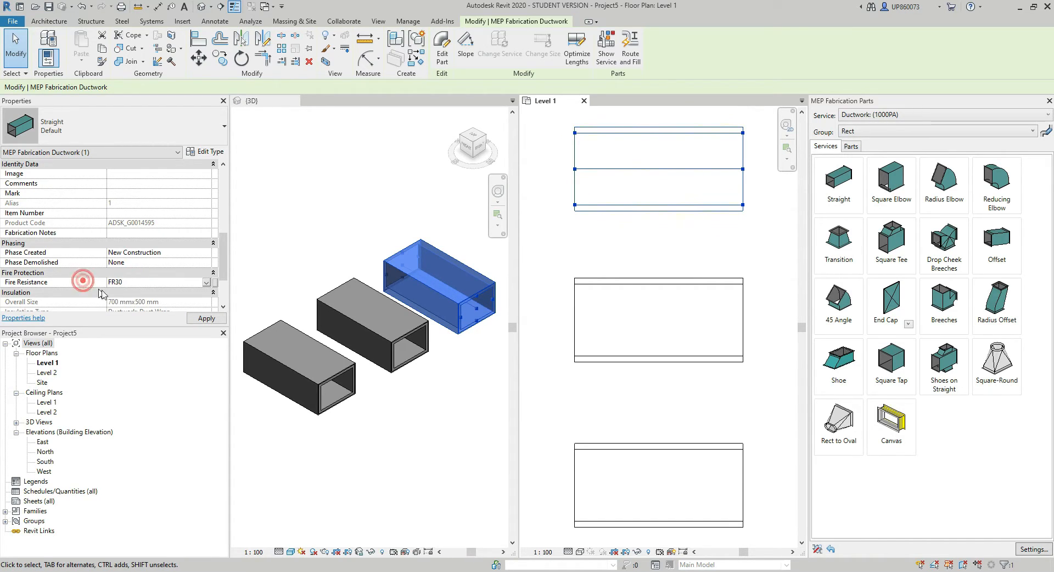
click(204, 319)
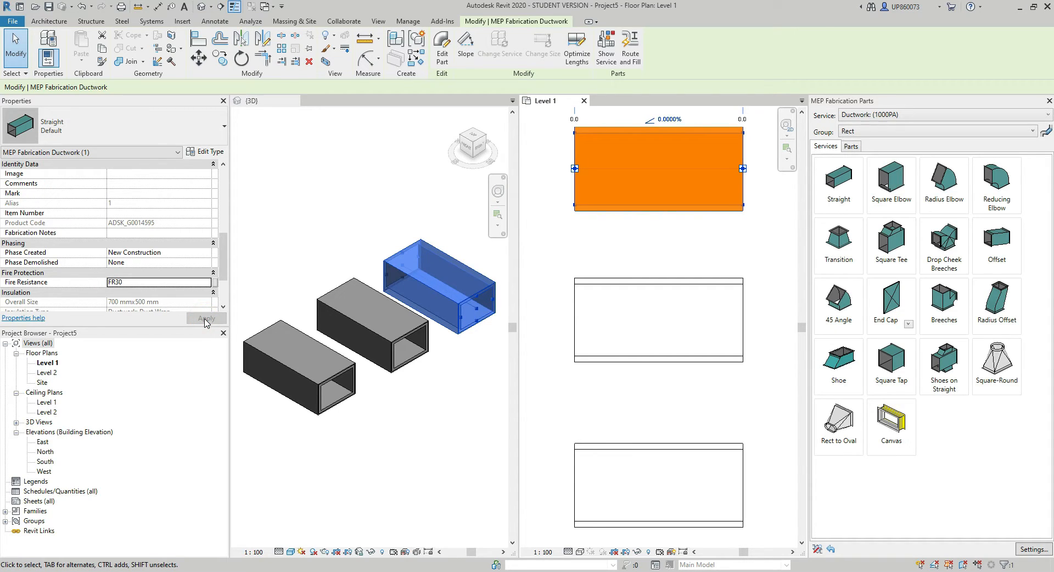
click(598, 371)
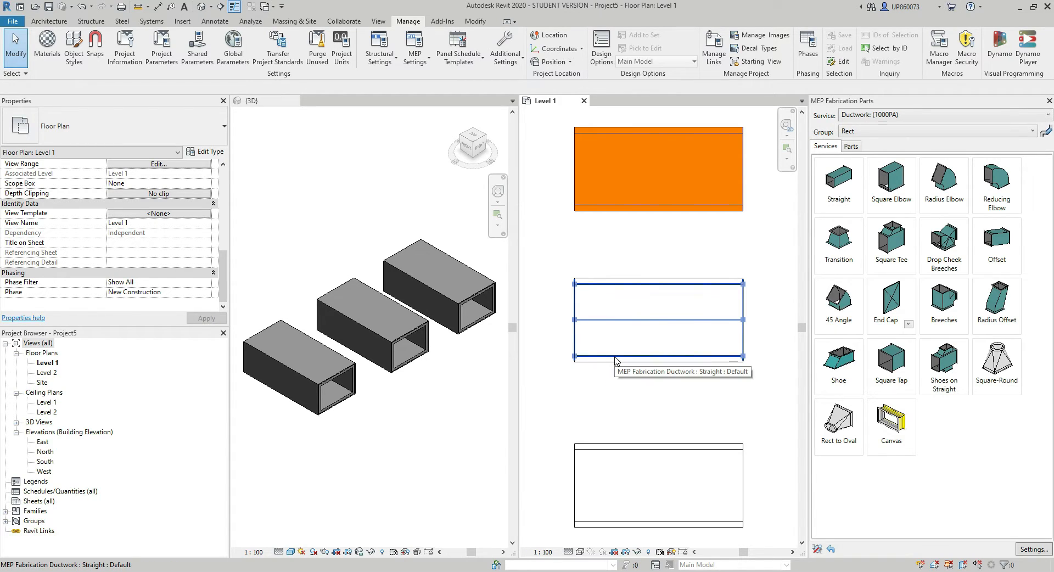
Set the Fire Resistance of the middle duct in the Level 1 plan to FR60
click(615, 360)
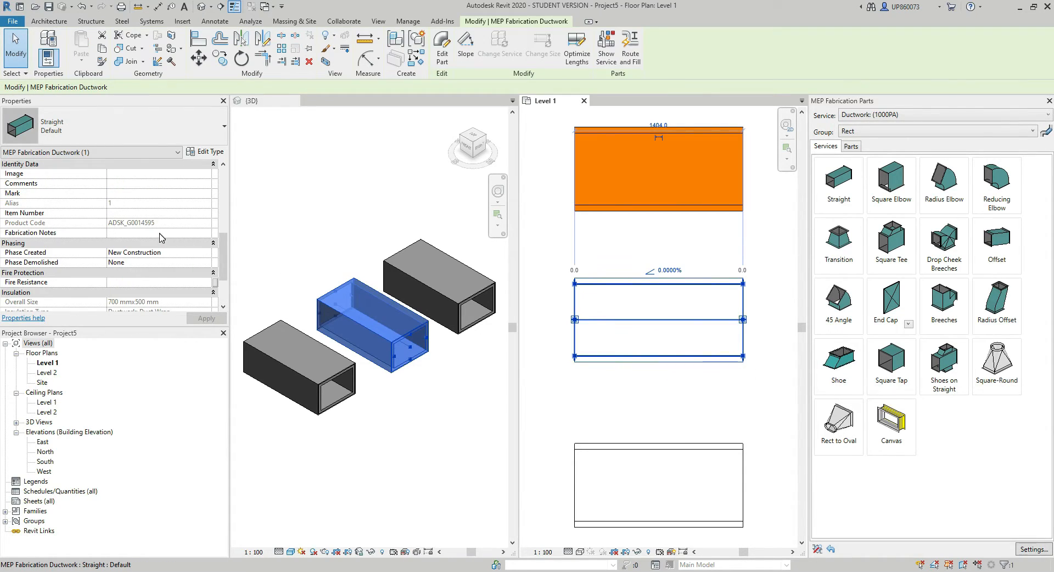
click(143, 263)
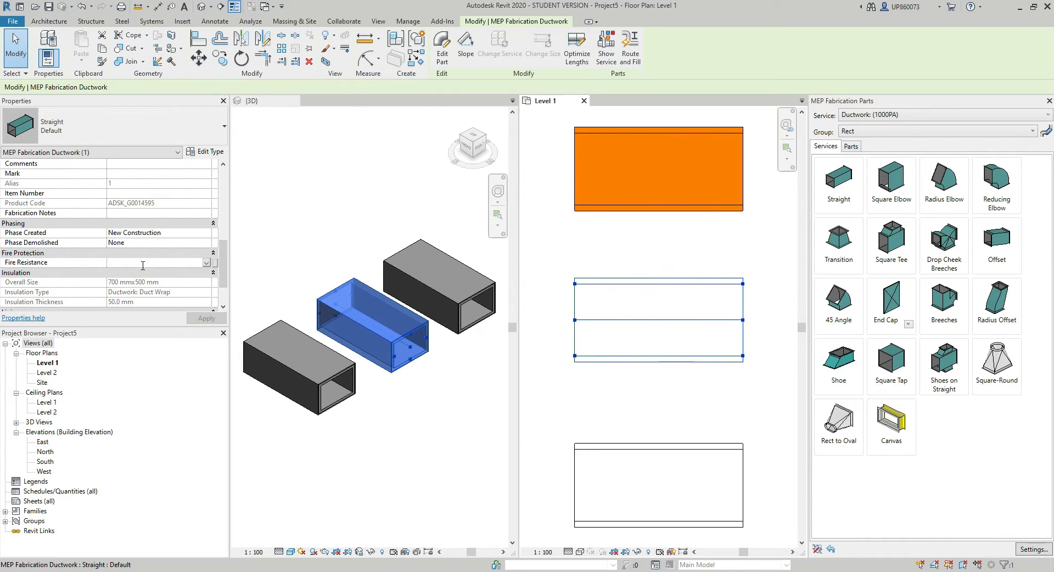
text(FR60)
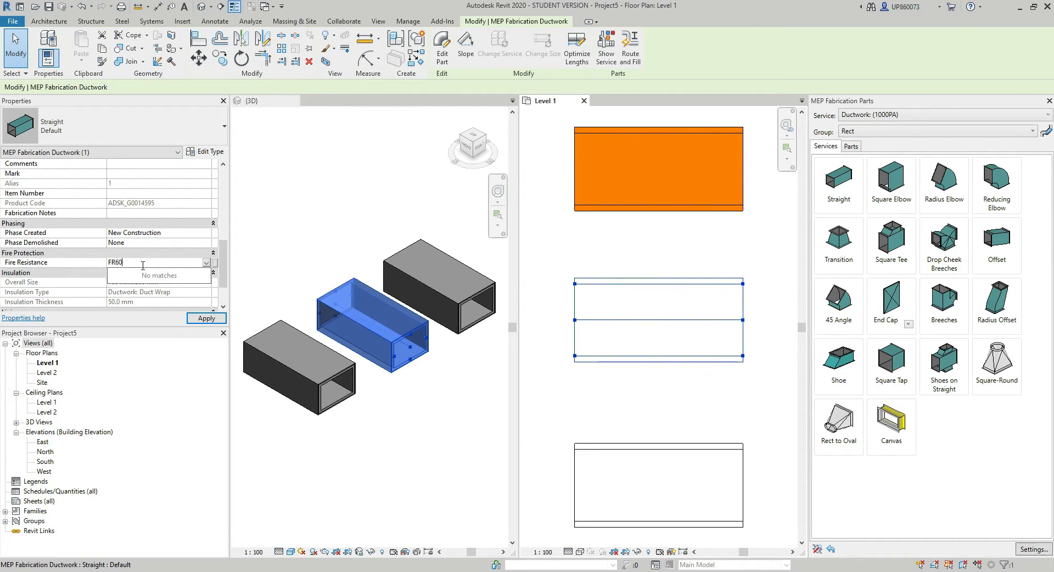
click(202, 318)
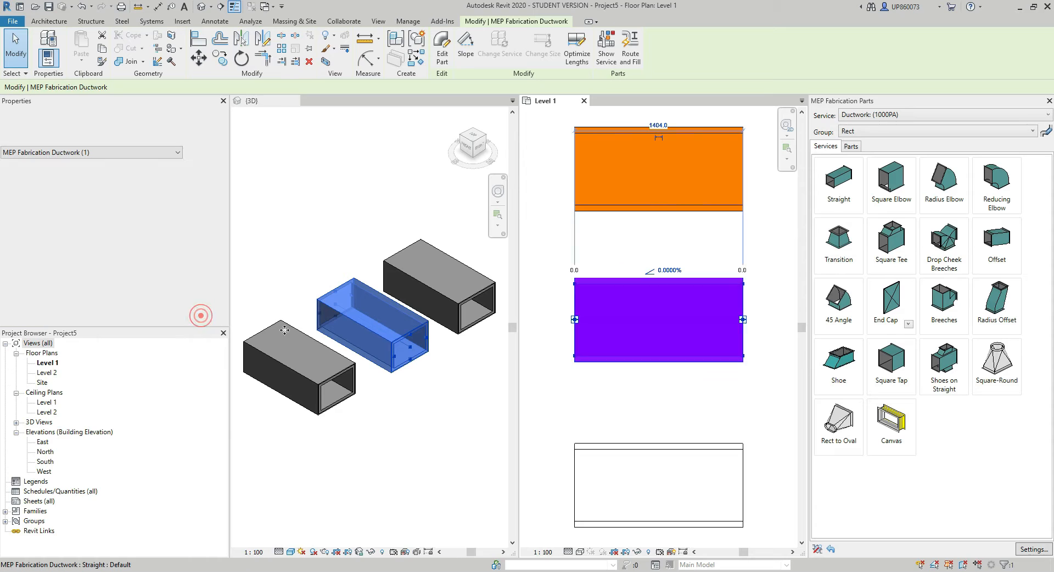
click(572, 382)
Set the Fire Resistance of the lowest duct in the Level 1 plan to FR90
click(606, 445)
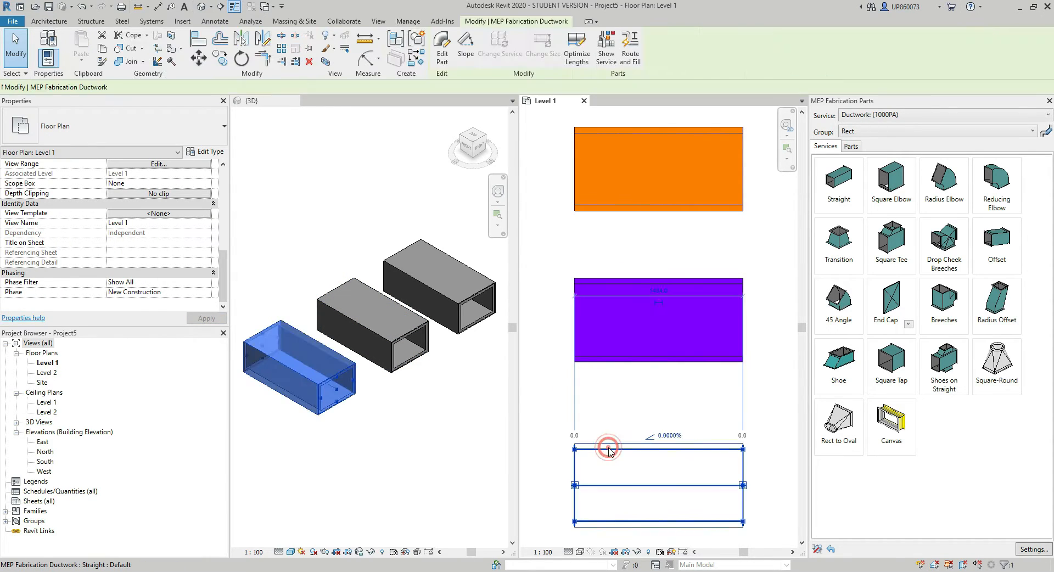
scroll(107, 244, down, 1)
click(119, 263)
text(FR)
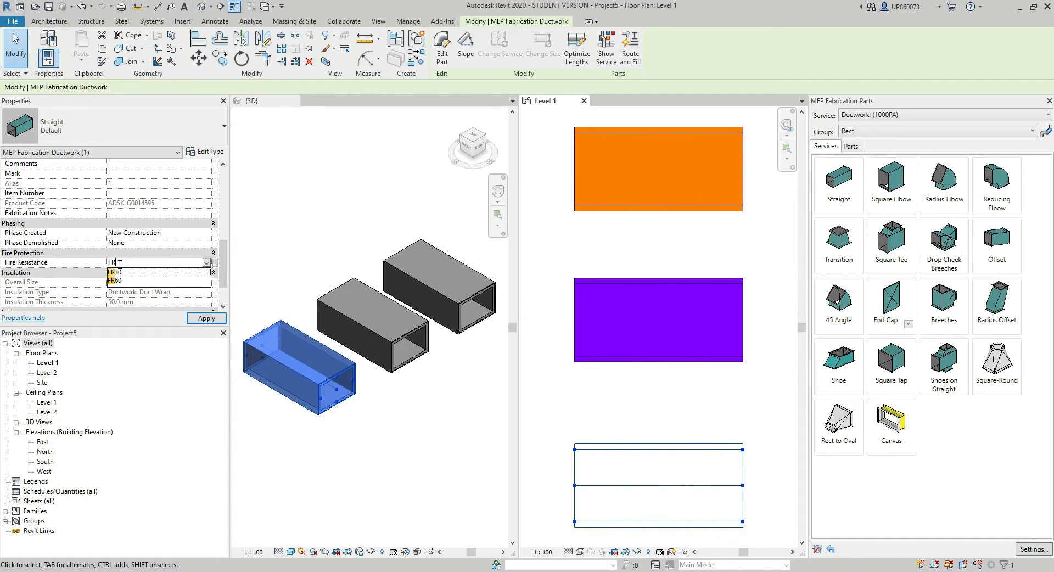
text(90)
click(206, 318)
click(607, 419)
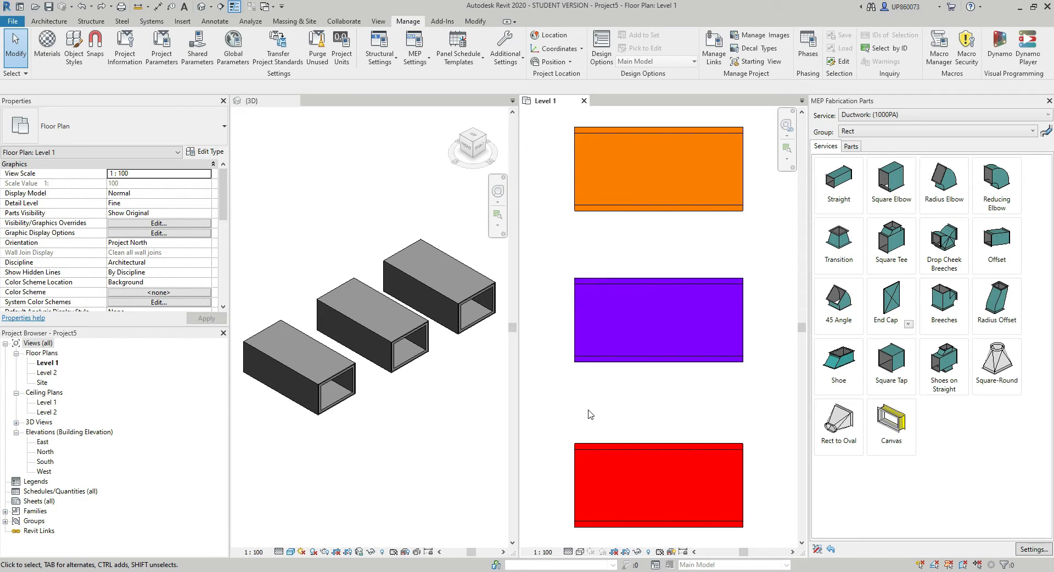
Set the Main Primary Width of the orange FR30 duct to 900 mm
click(600, 206)
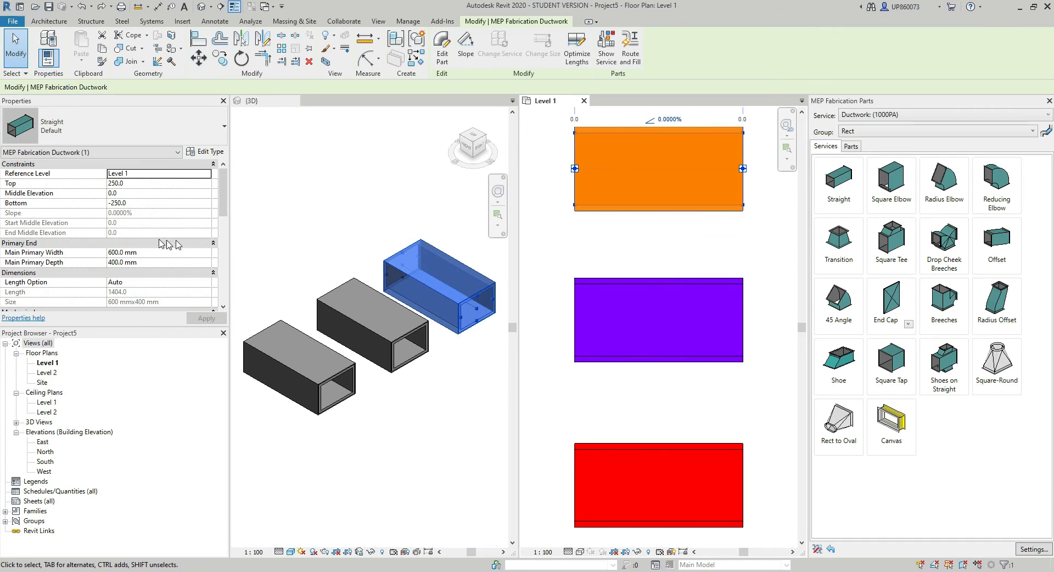
click(158, 253)
text(900)
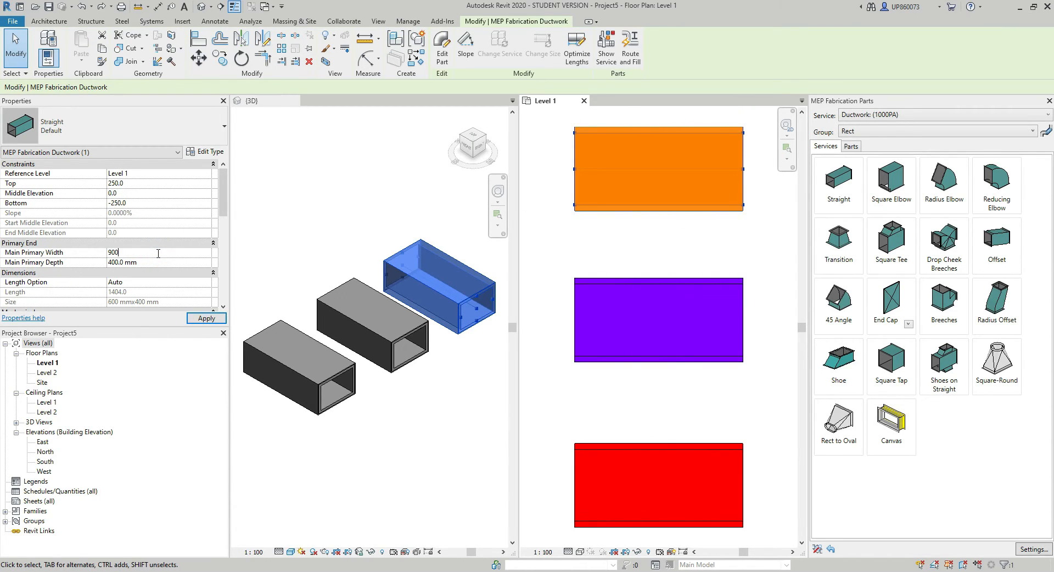
click(207, 318)
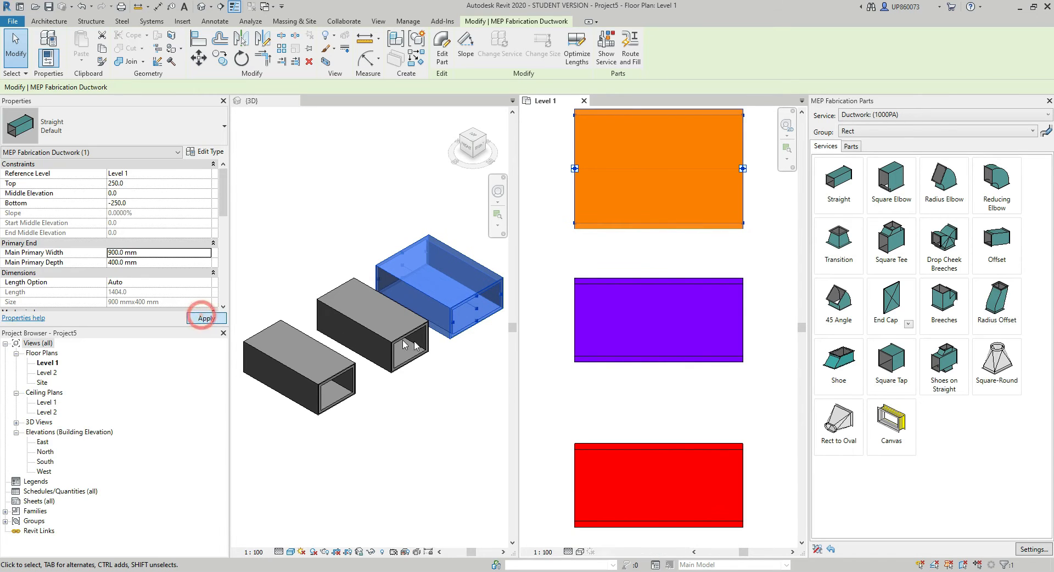
click(539, 381)
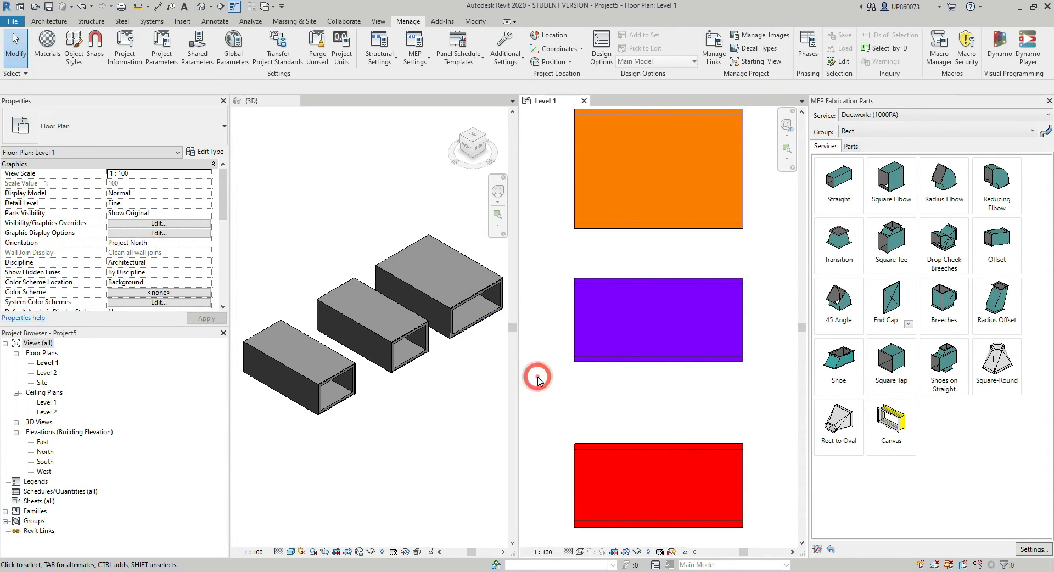
Set the Main Primary Width of the purple FR60 duct to 200 mm
click(590, 360)
click(173, 252)
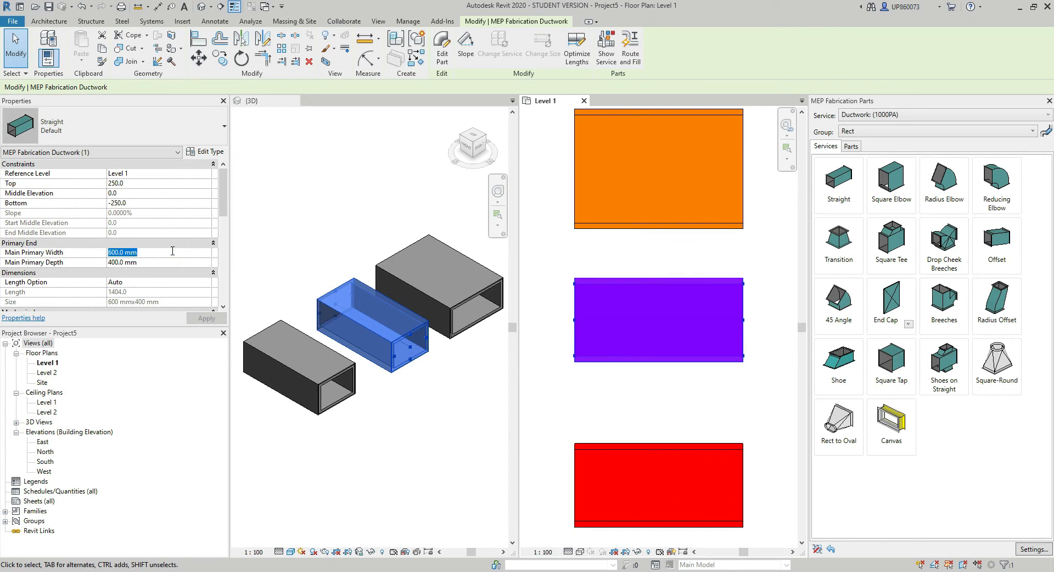
text(200)
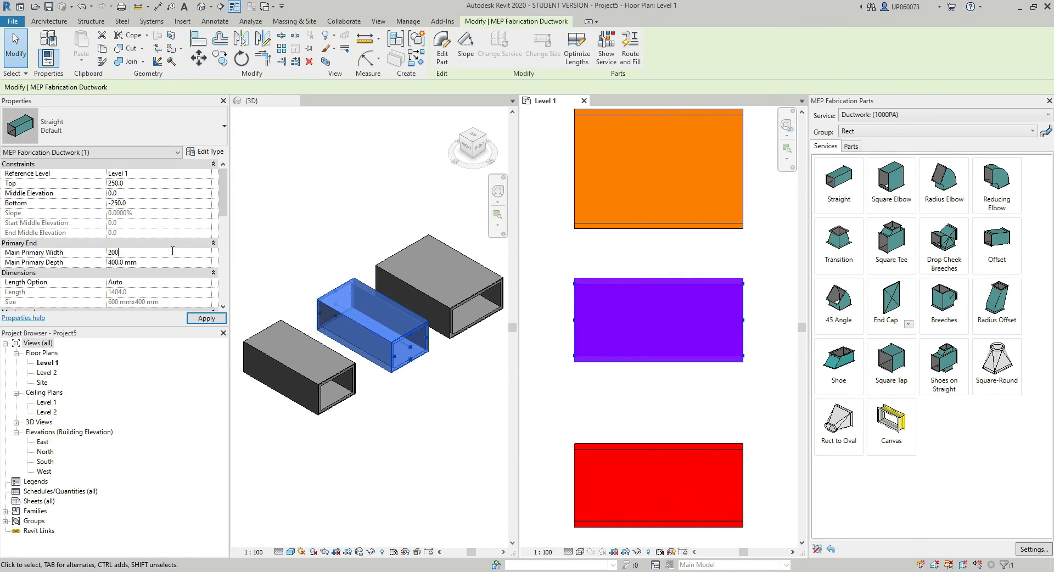
click(202, 318)
click(584, 397)
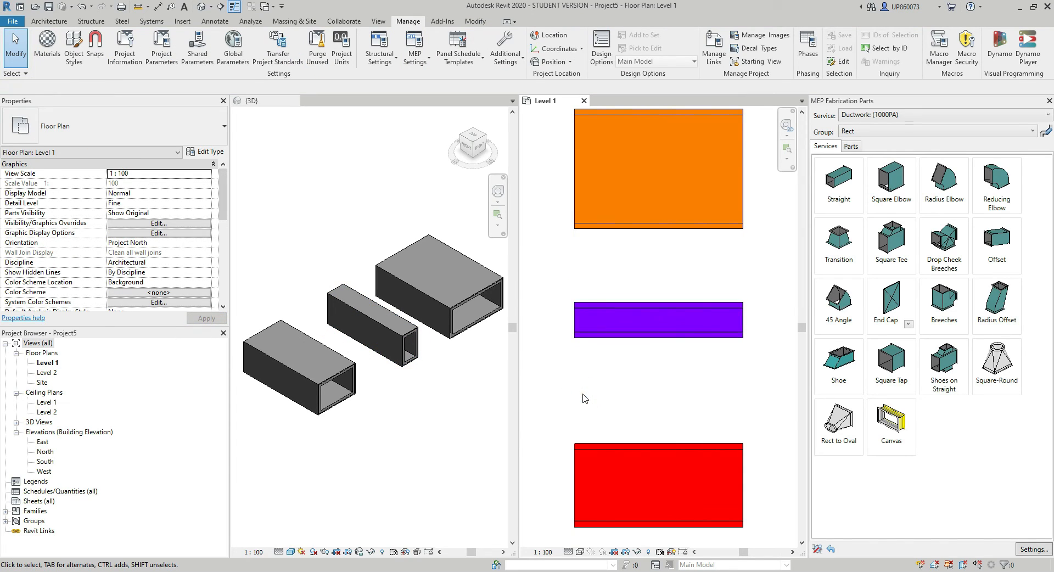